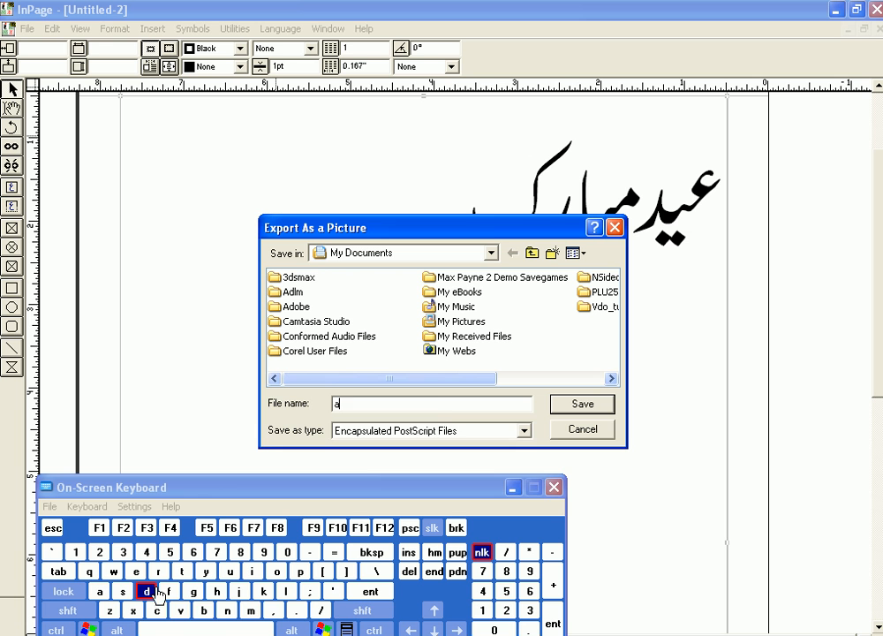
# Step: Name the Encapsulated PostScript file adb01 in My Documents and export the selected object as a picture
pyautogui.click(203, 611)
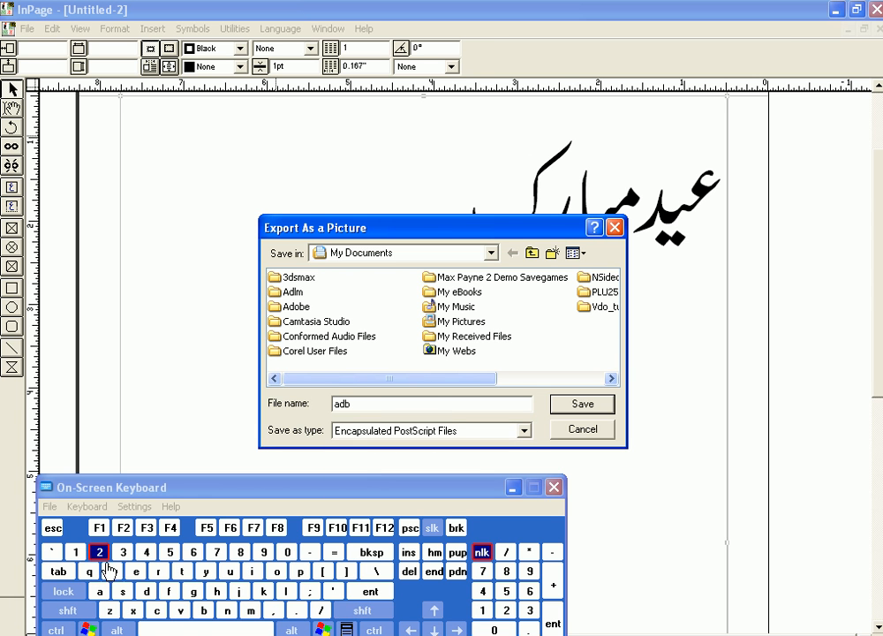
pyautogui.click(287, 552)
pyautogui.click(76, 551)
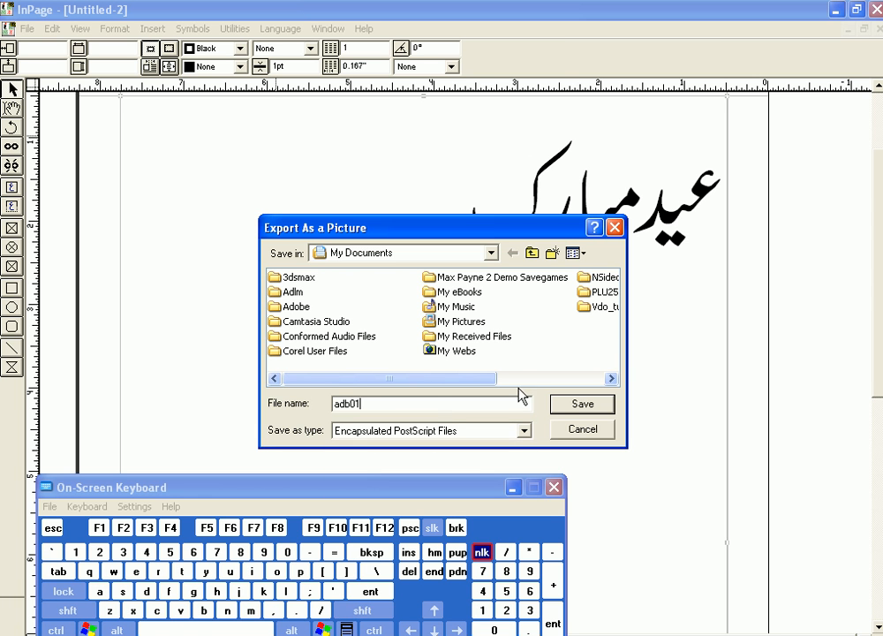
pyautogui.click(565, 404)
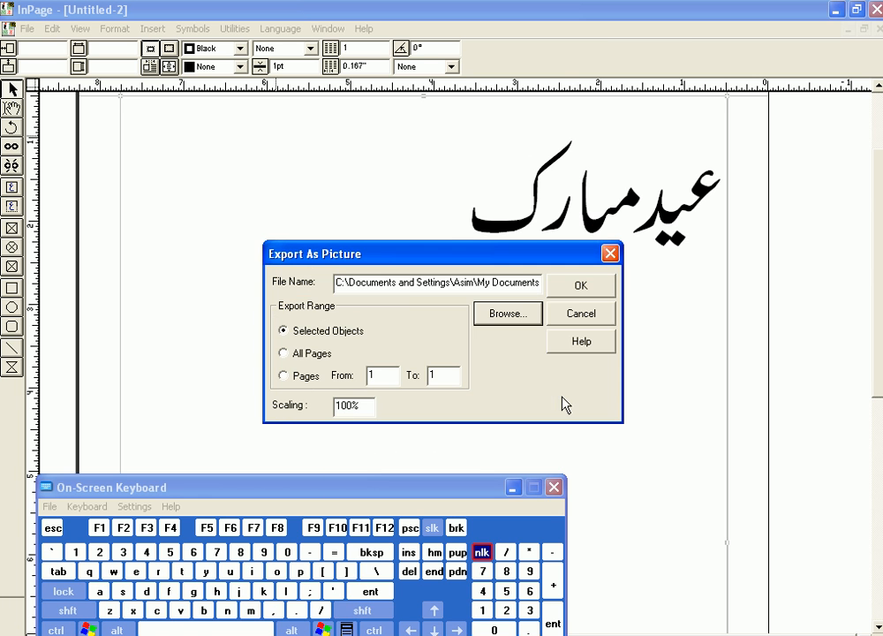
pyautogui.click(580, 287)
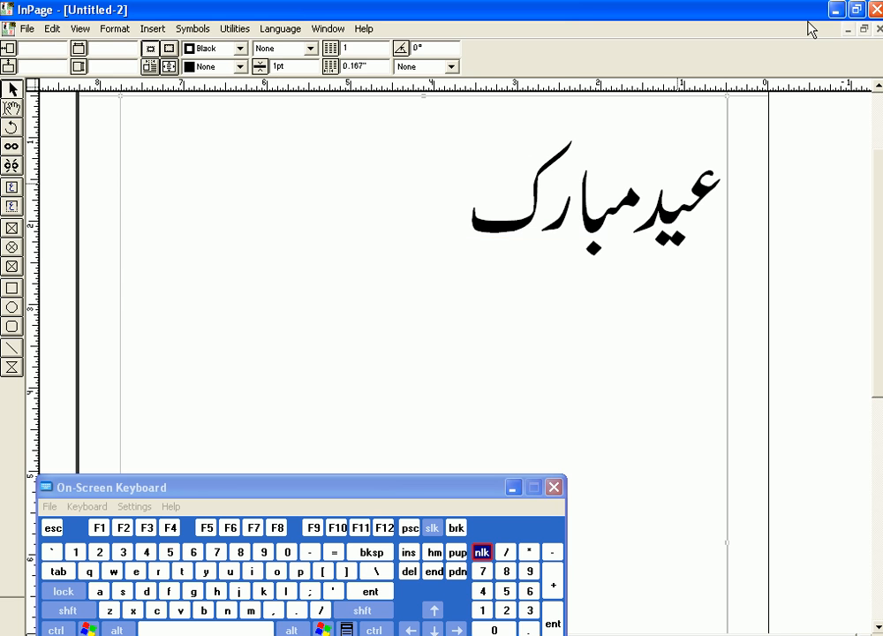
# Step: Switch to Adobe Photoshop and open adb01 from My Documents, rasterizing it at 72 pixels/inch in CMYK Color
pyautogui.click(838, 11)
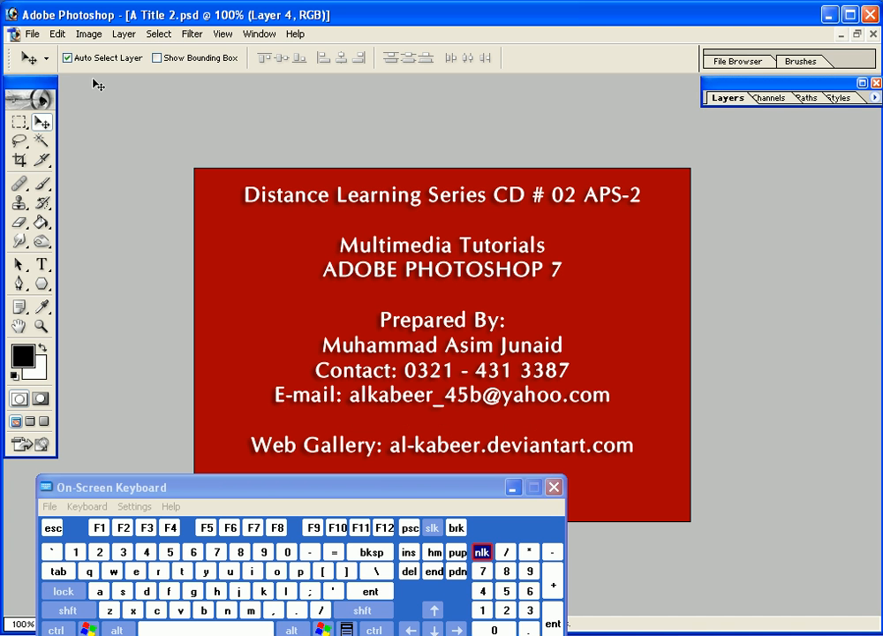
pyautogui.click(31, 34)
pyautogui.click(89, 67)
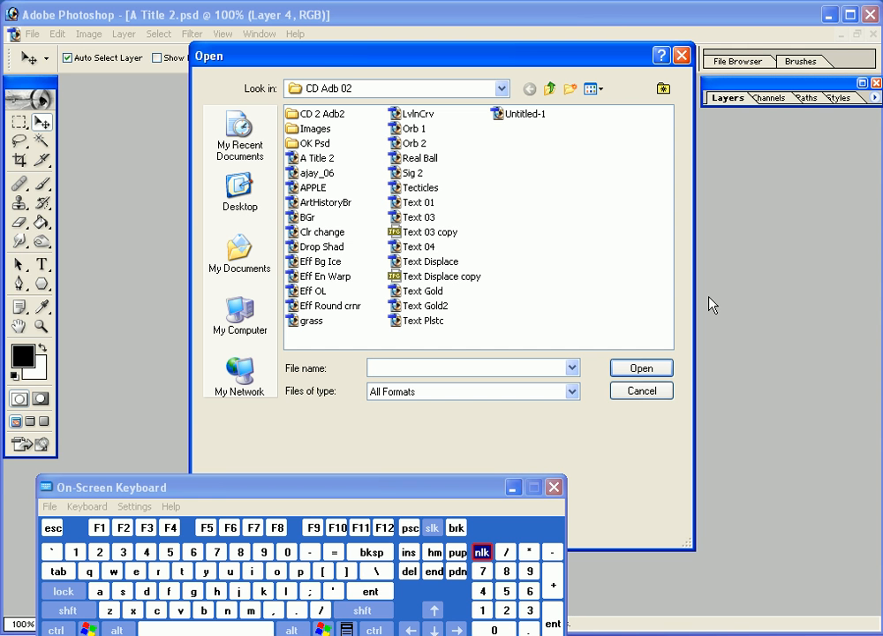
pyautogui.click(502, 89)
pyautogui.click(430, 134)
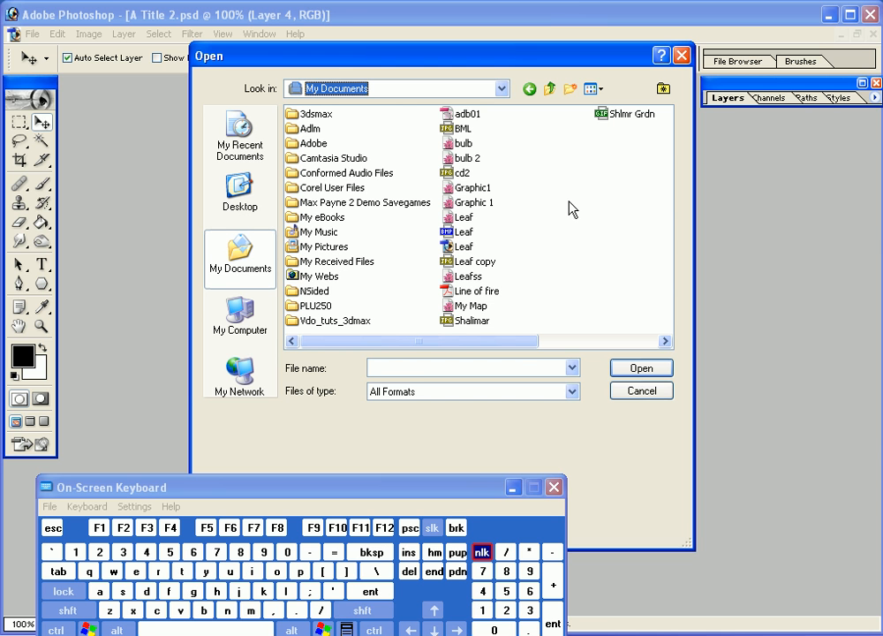
pyautogui.click(469, 116)
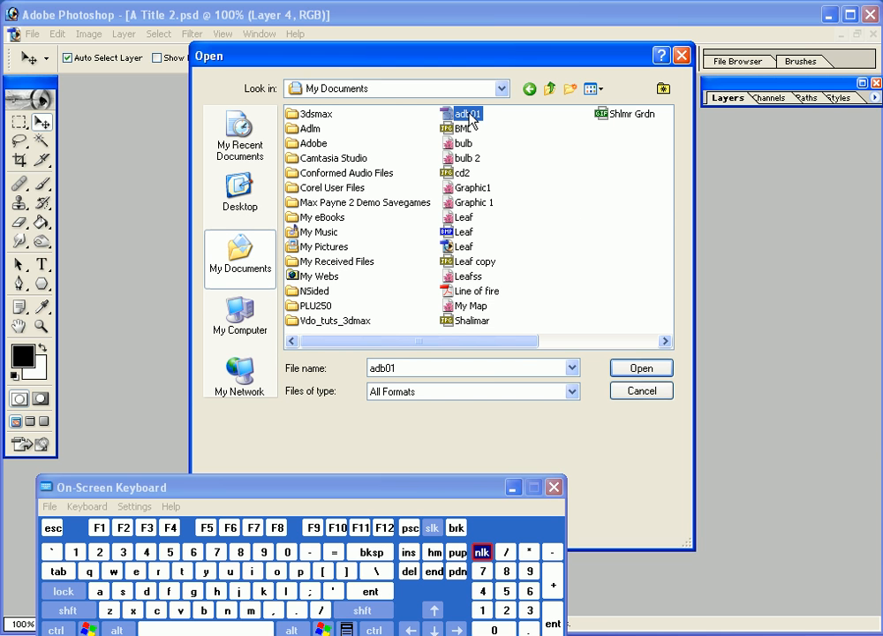
pyautogui.click(659, 372)
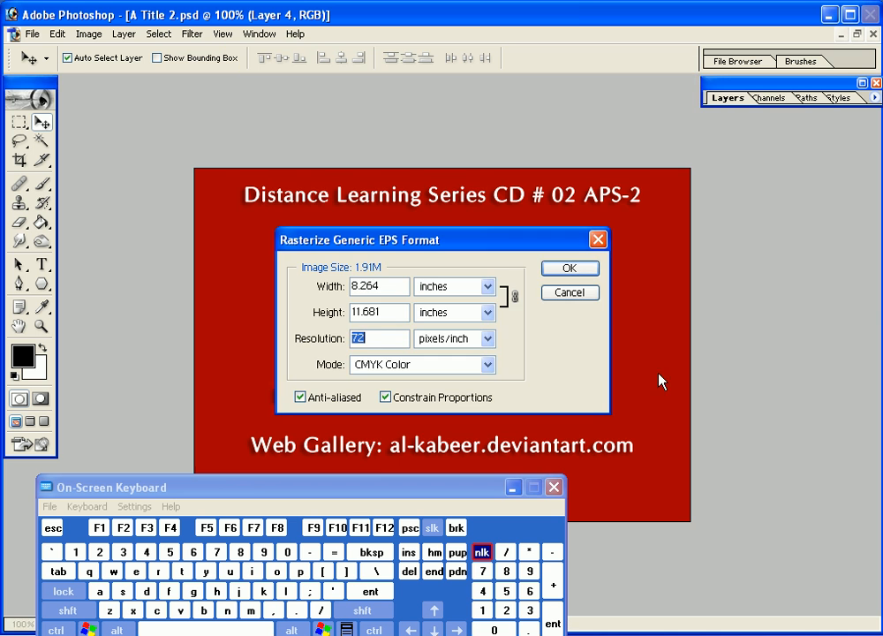
pyautogui.click(565, 272)
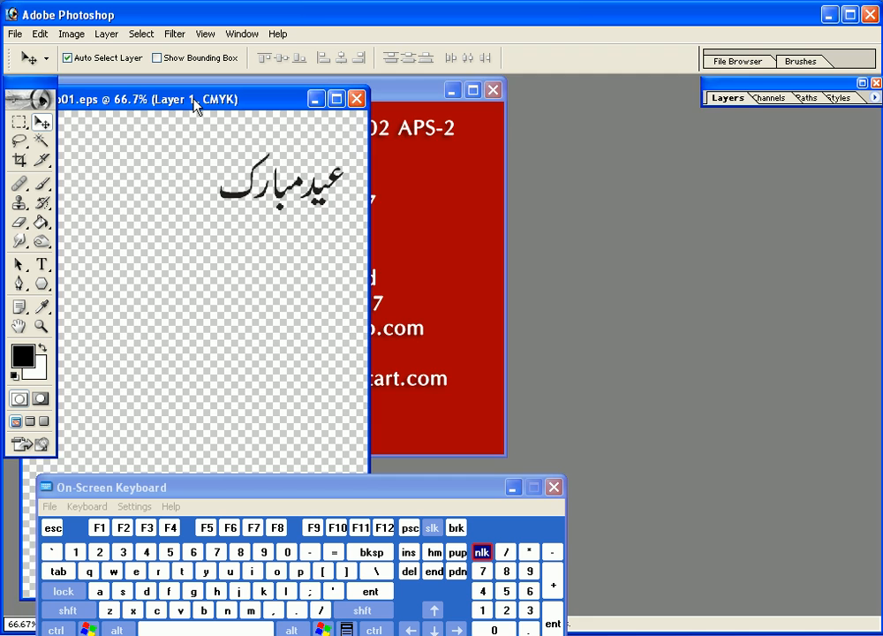
# Step: Maximize the adb01.eps document window and expand the Layers palette
pyautogui.doubleClick(196, 99)
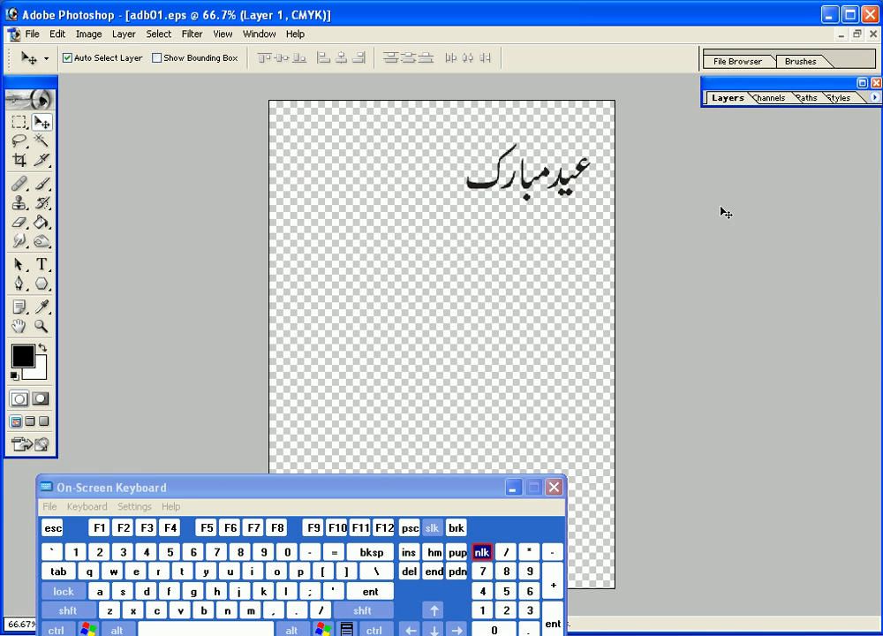
pyautogui.click(723, 99)
pyautogui.click(732, 101)
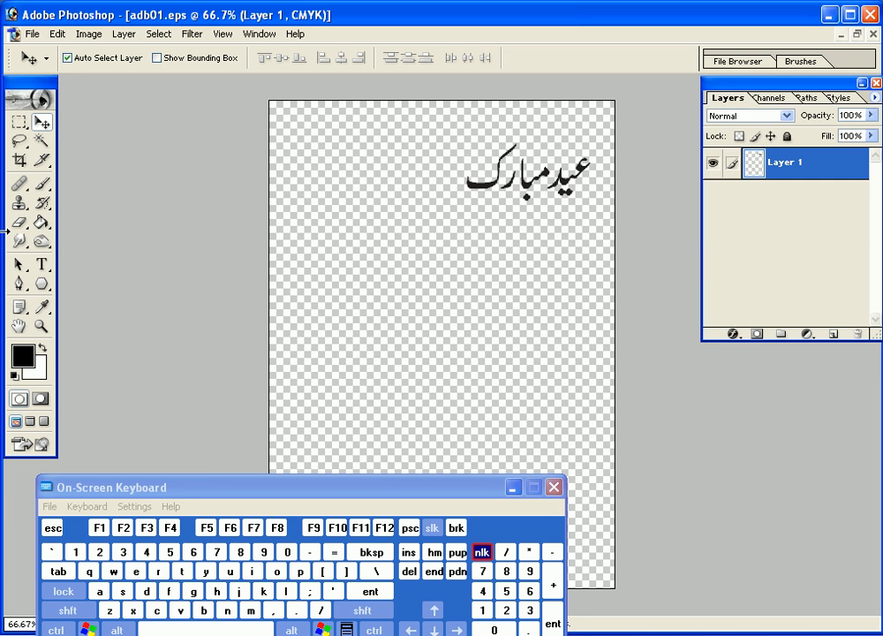
# Step: Scale the Urdu calligraphy on Layer 1 proportionally to about 190.8% using its bounding box, leaving the box hidden
pyautogui.click(158, 59)
pyautogui.press('shift')
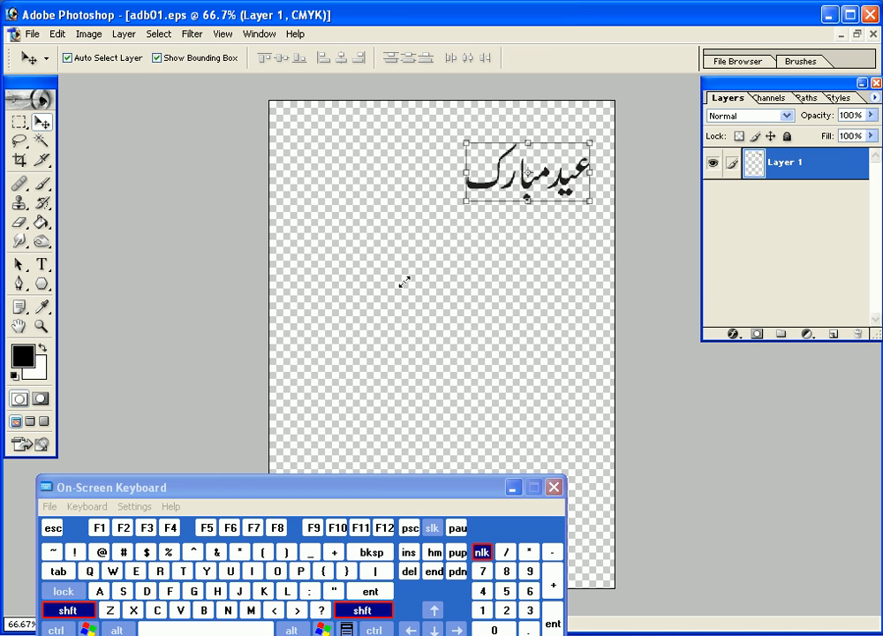
pyautogui.moveTo(404, 281); pyautogui.dragTo(380, 301)
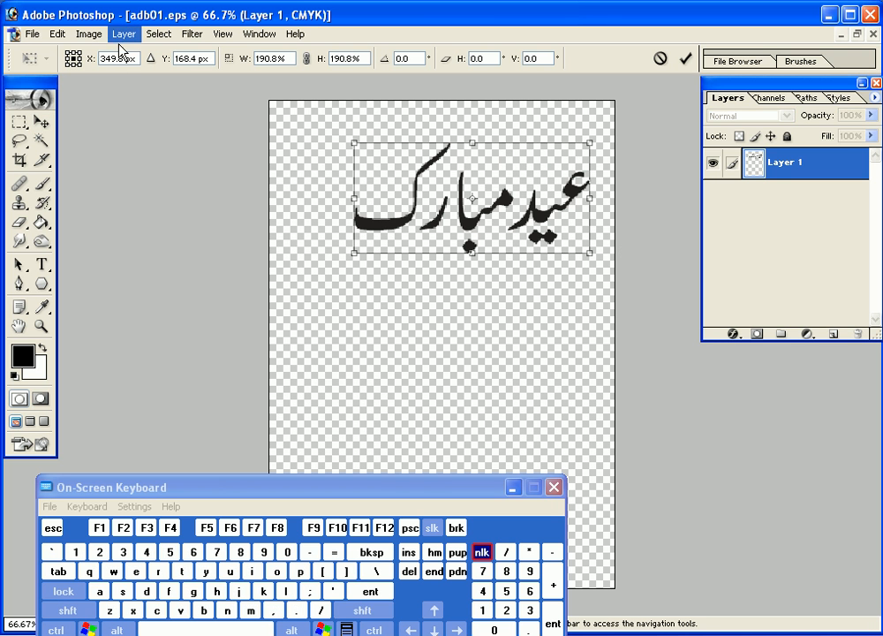
pyautogui.press('Return')
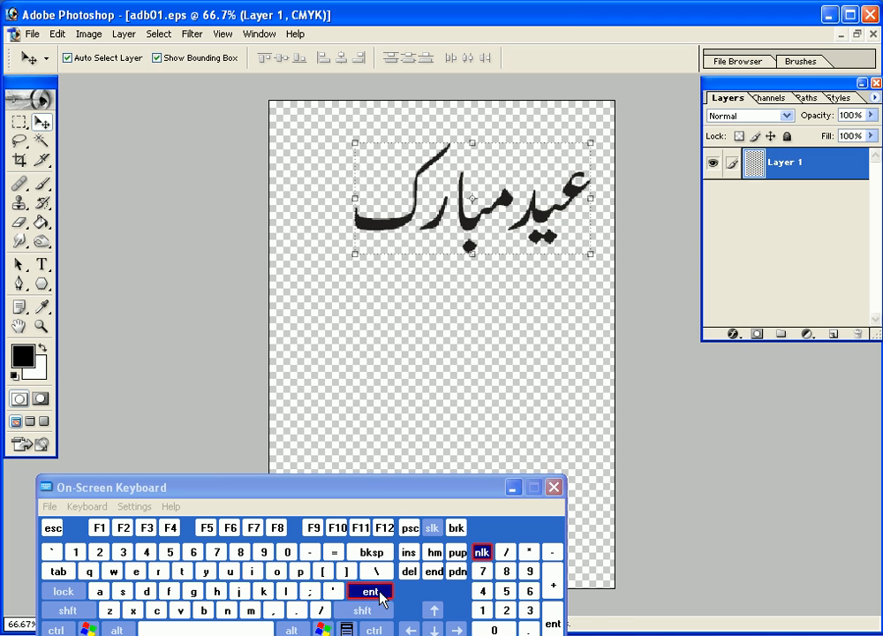
pyautogui.click(157, 58)
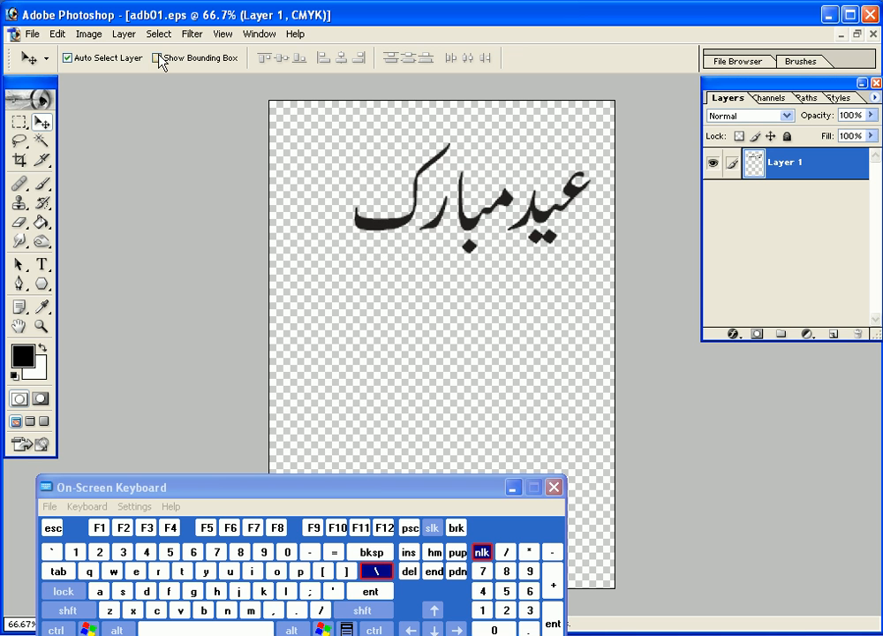
# Step: Examine the enlarged lettering's edges at 100% zoom and compare them with the original text in InPage
pyautogui.click(42, 327)
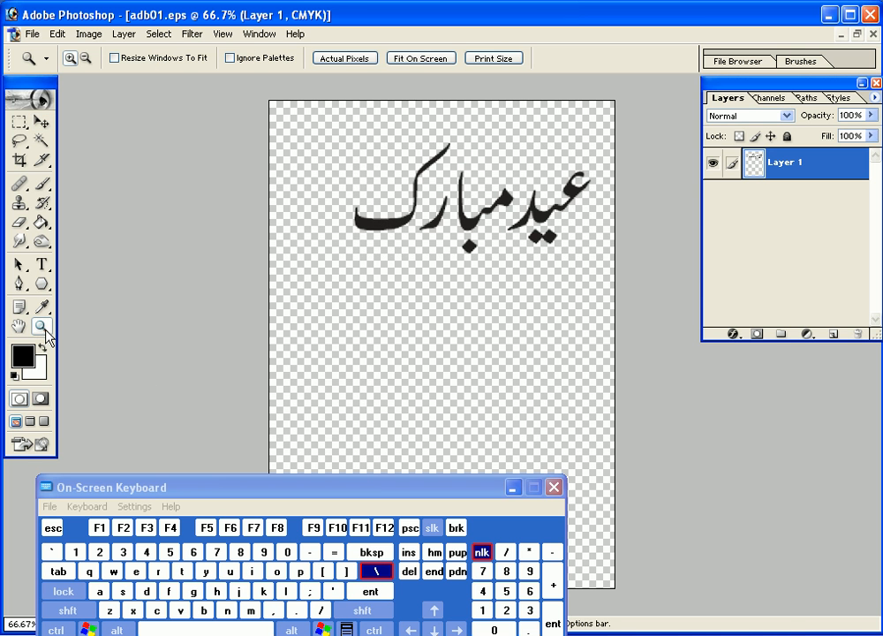
pyautogui.click(426, 217)
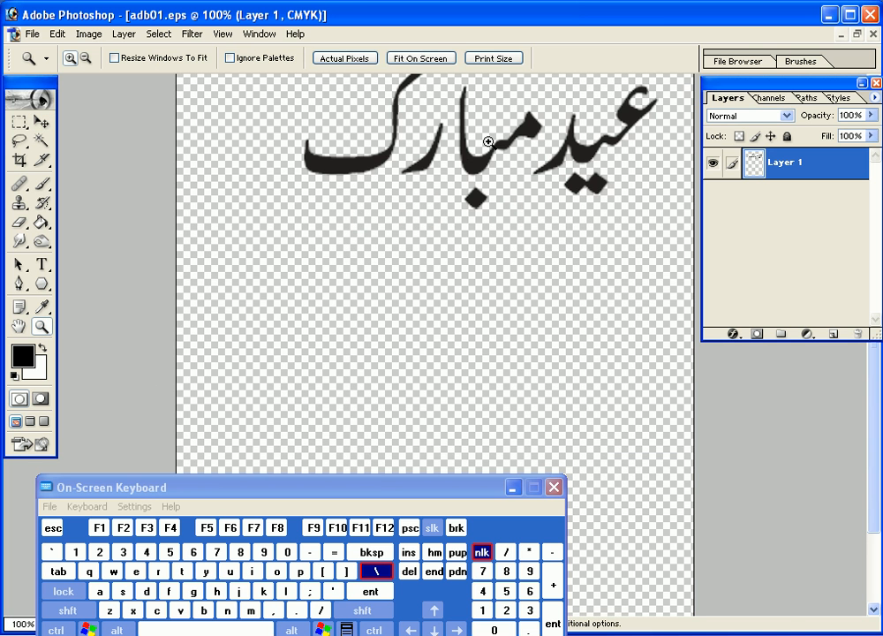
pyautogui.moveTo(488, 141); pyautogui.dragTo(493, 257)
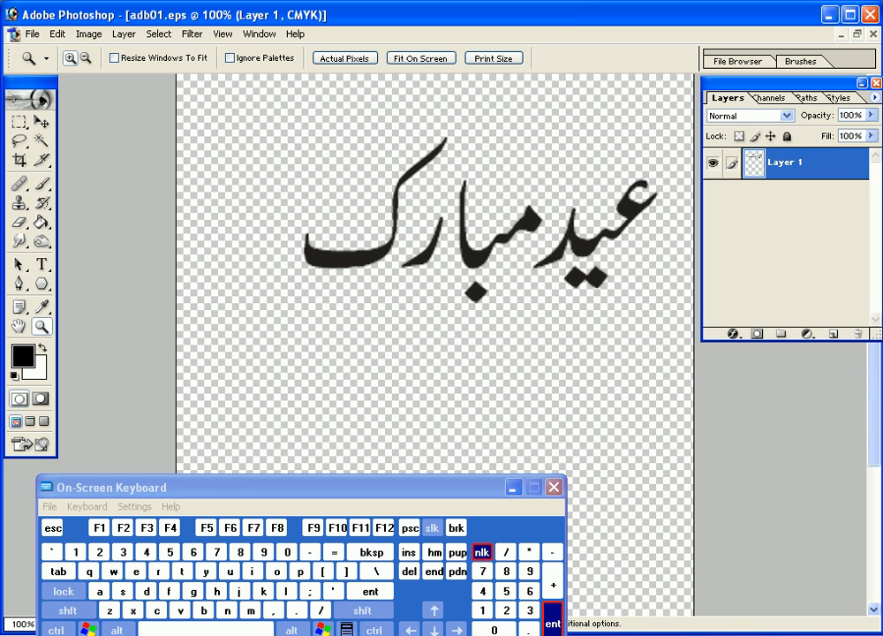
pyautogui.hotkey('alt', 'Tab')
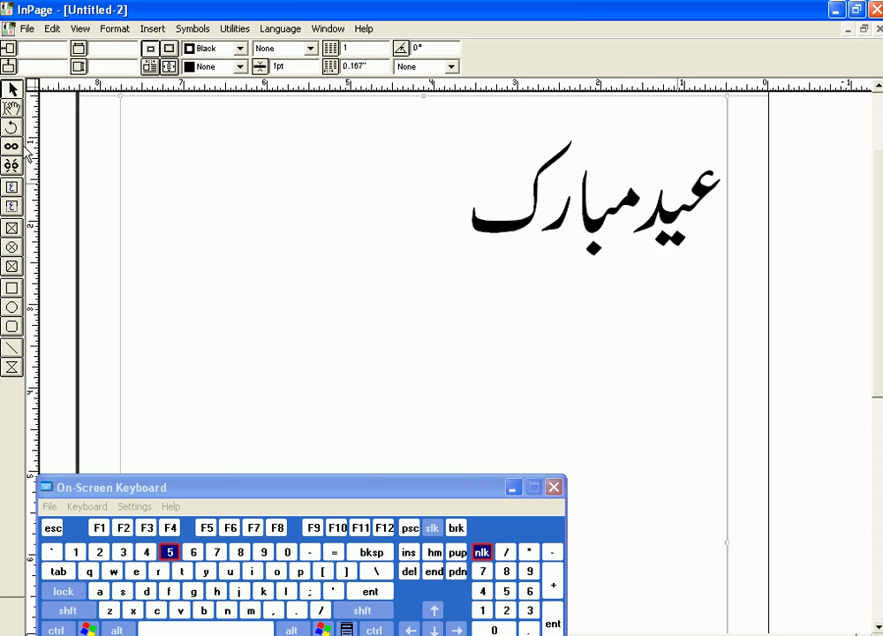
pyautogui.click(11, 107)
pyautogui.click(575, 225)
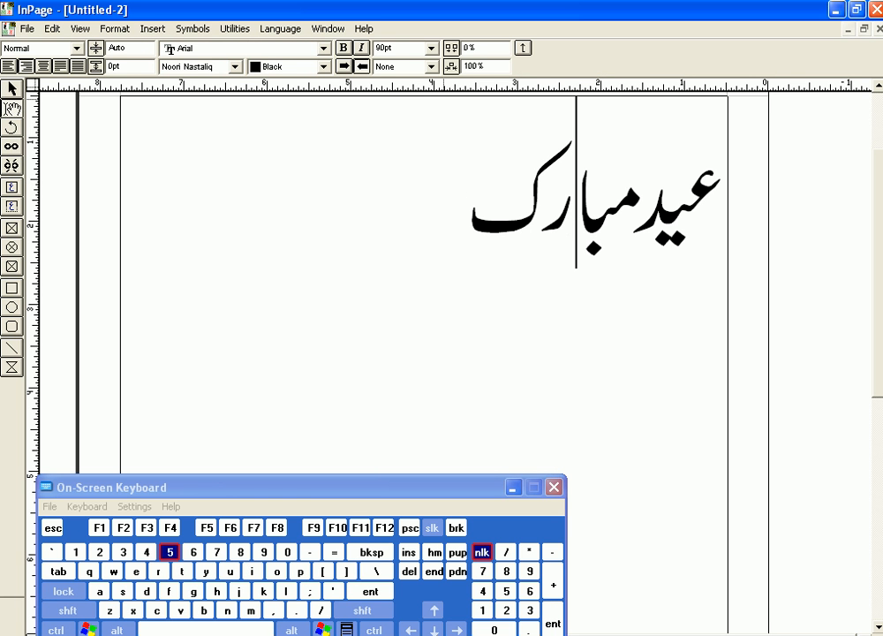
pyautogui.hotkey('alt', 'Tab')
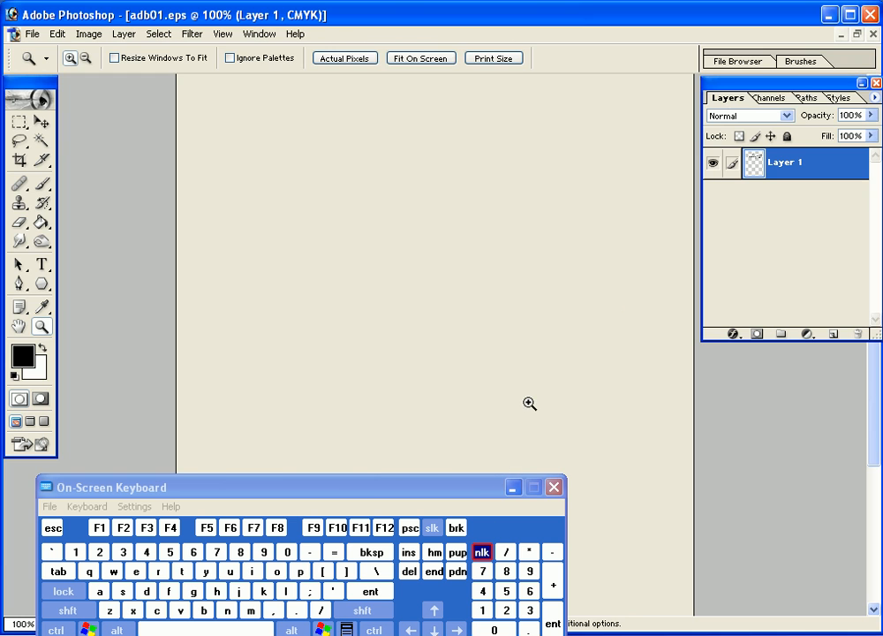
pyautogui.click(42, 121)
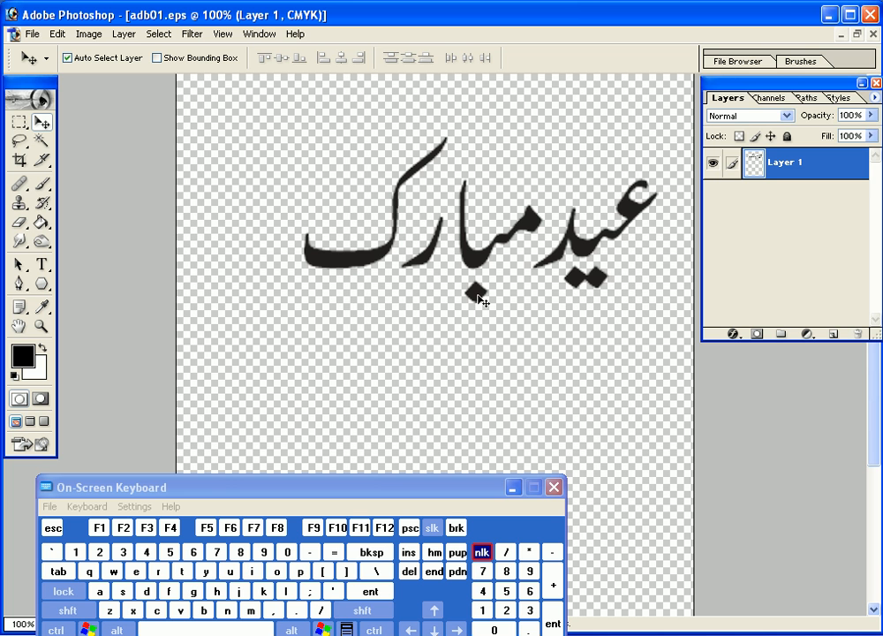
# Step: Minimize adb01.eps, switch to InPage, and bring up the inpg2adb document maximized with its Arabic text box selected
pyautogui.click(841, 35)
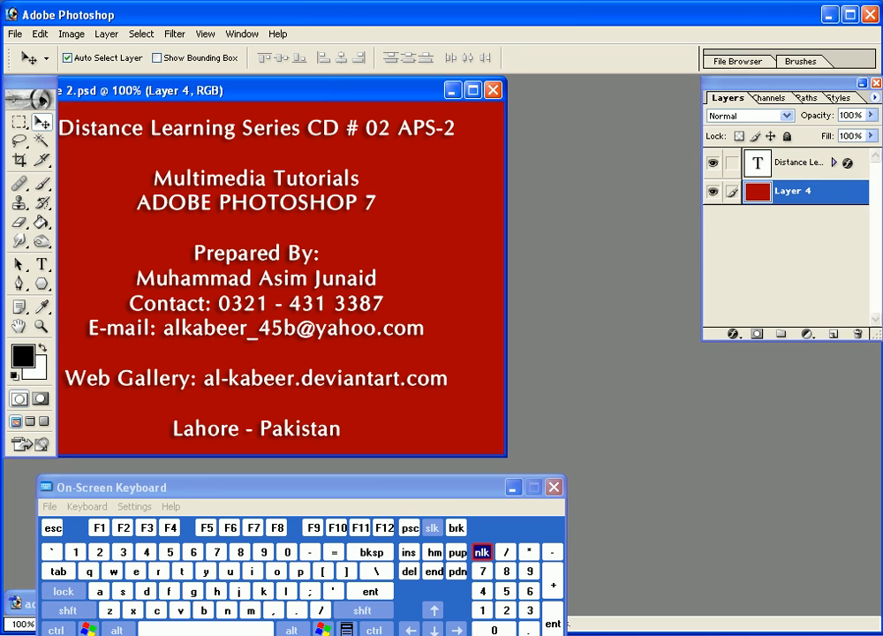
pyautogui.hotkey('alt', 'Tab')
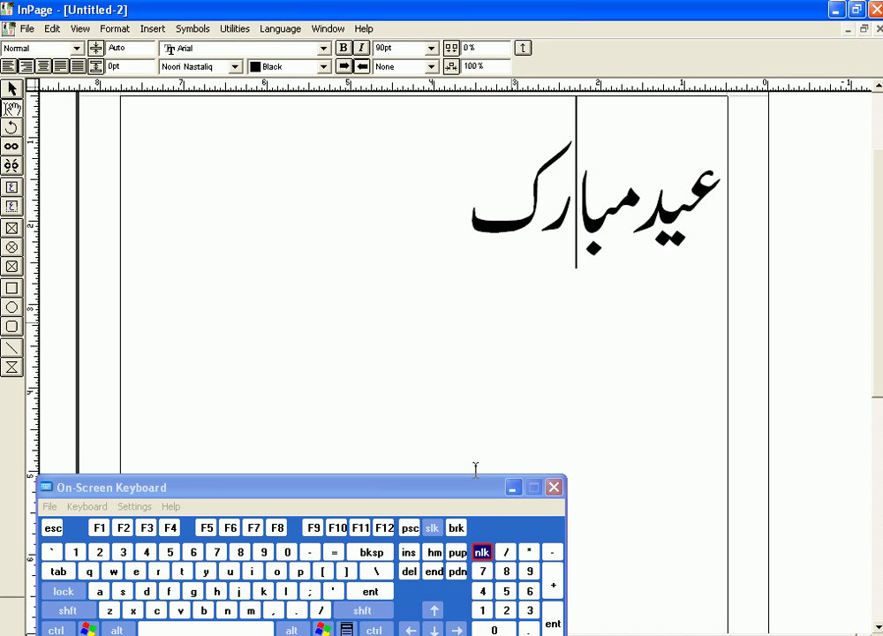
pyautogui.click(846, 32)
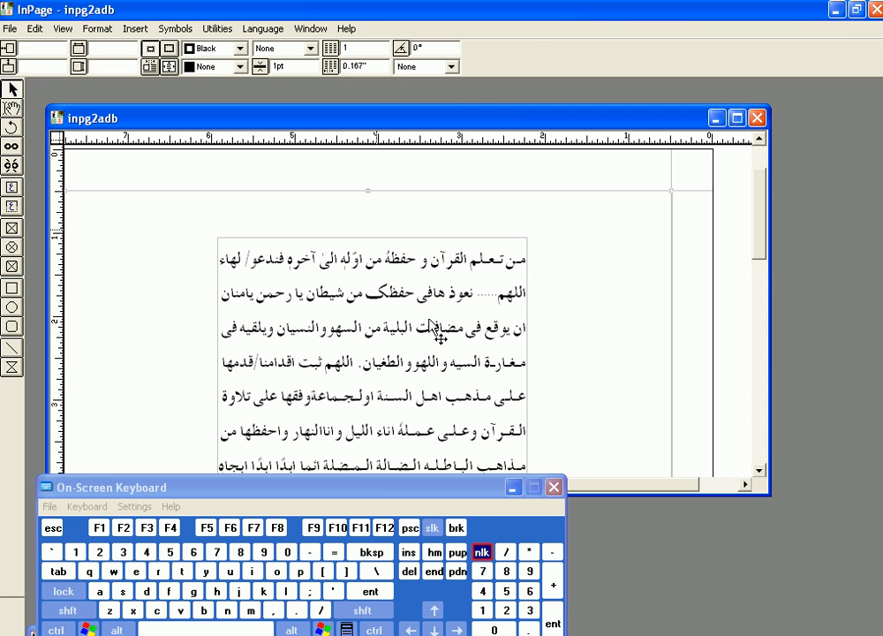
pyautogui.doubleClick(467, 116)
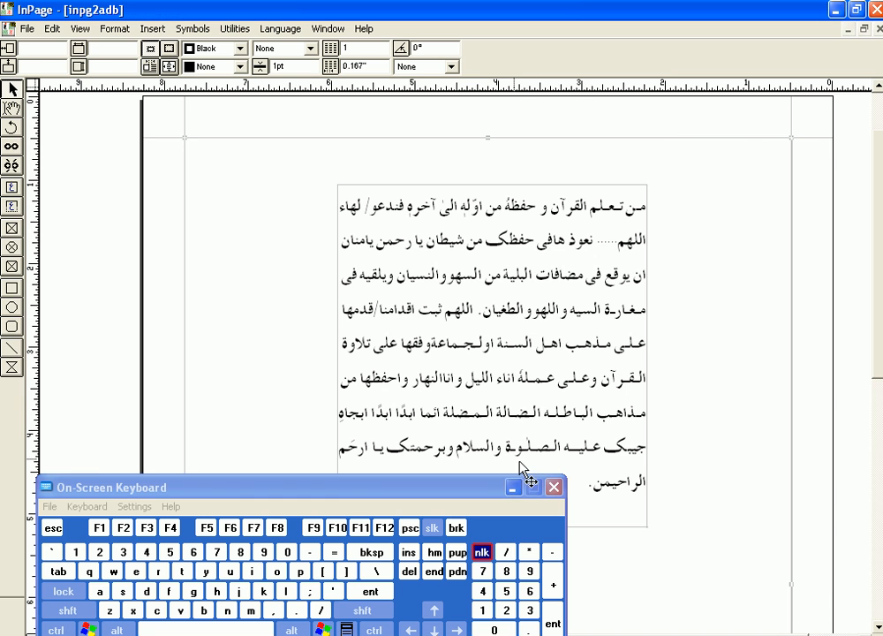
pyautogui.click(554, 300)
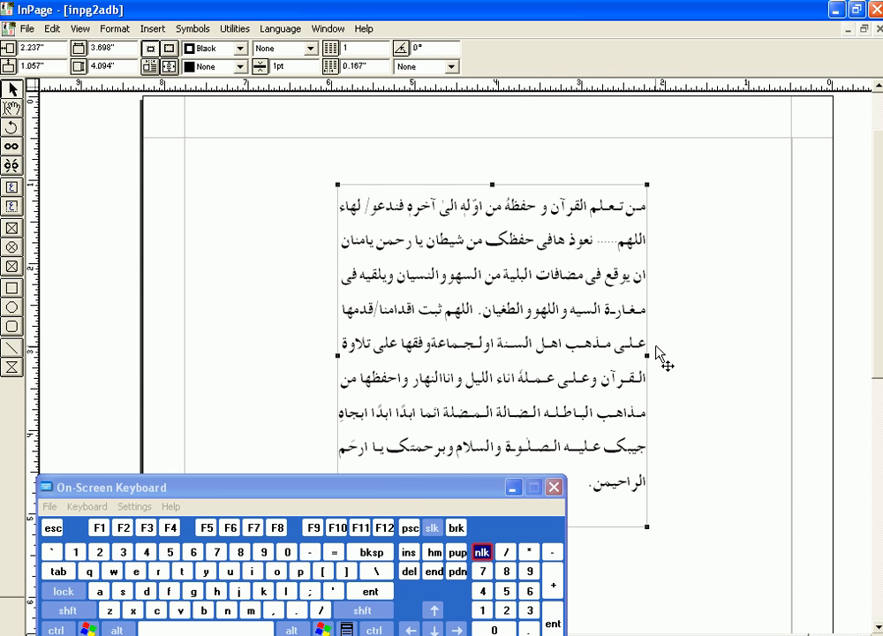
# Step: Draw a small empty text box beside the Arabic paragraph and delete it
pyautogui.click(13, 207)
pyautogui.moveTo(689, 256); pyautogui.dragTo(784, 327)
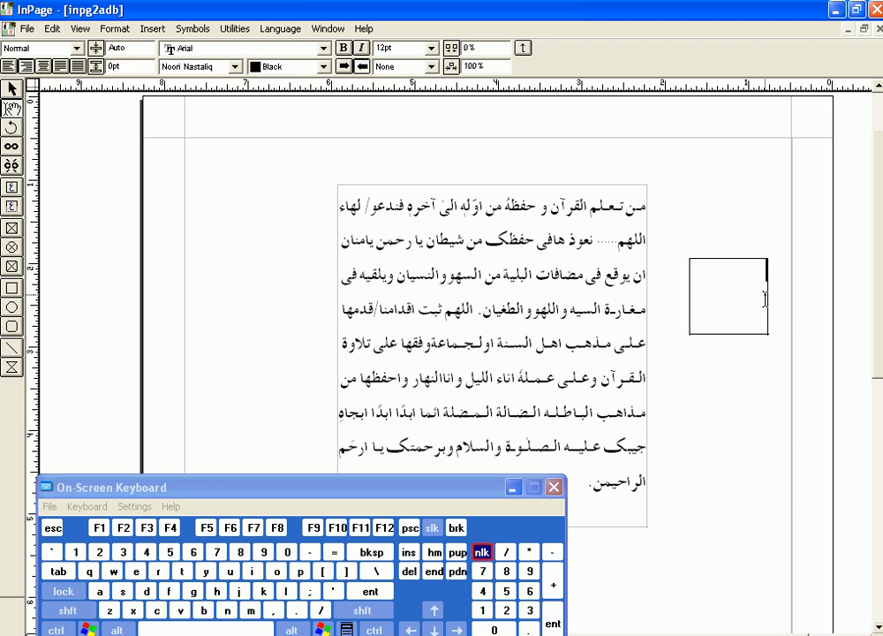
pyautogui.click(12, 89)
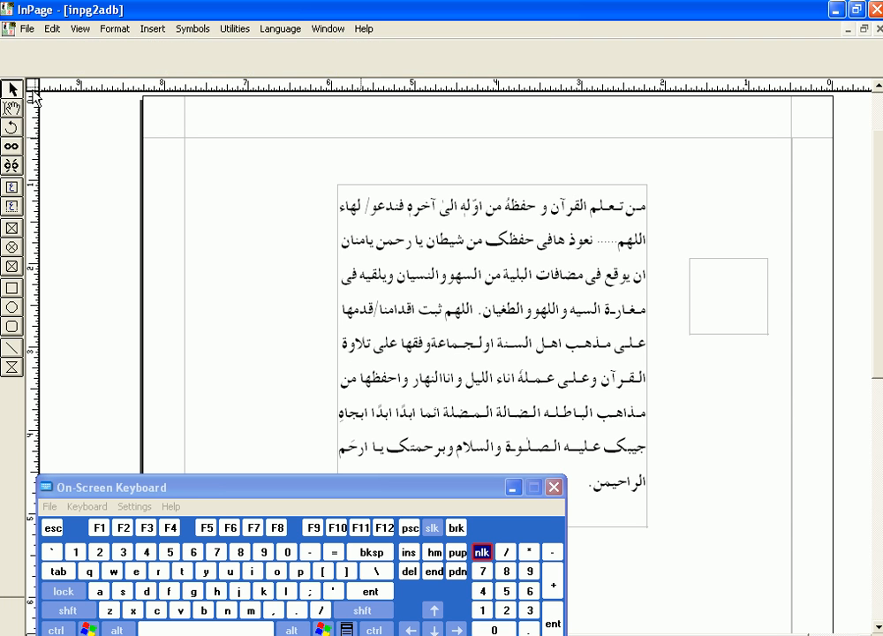
pyautogui.click(706, 275)
pyautogui.click(412, 572)
# Step: Resize the Arabic text box to about 4.43" wide by 3.29" high and move it to about 2.22", 0.86"
pyautogui.click(592, 389)
pyautogui.moveTo(647, 355); pyautogui.dragTo(708, 356)
pyautogui.moveTo(547, 318); pyautogui.dragTo(483, 287)
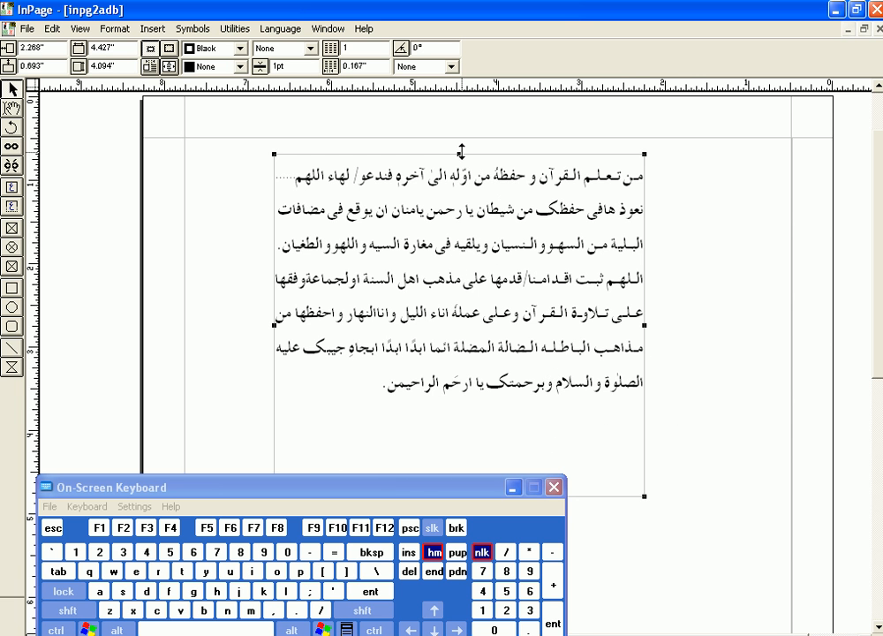
pyautogui.moveTo(460, 153); pyautogui.dragTo(459, 220)
pyautogui.moveTo(457, 278); pyautogui.dragTo(462, 225)
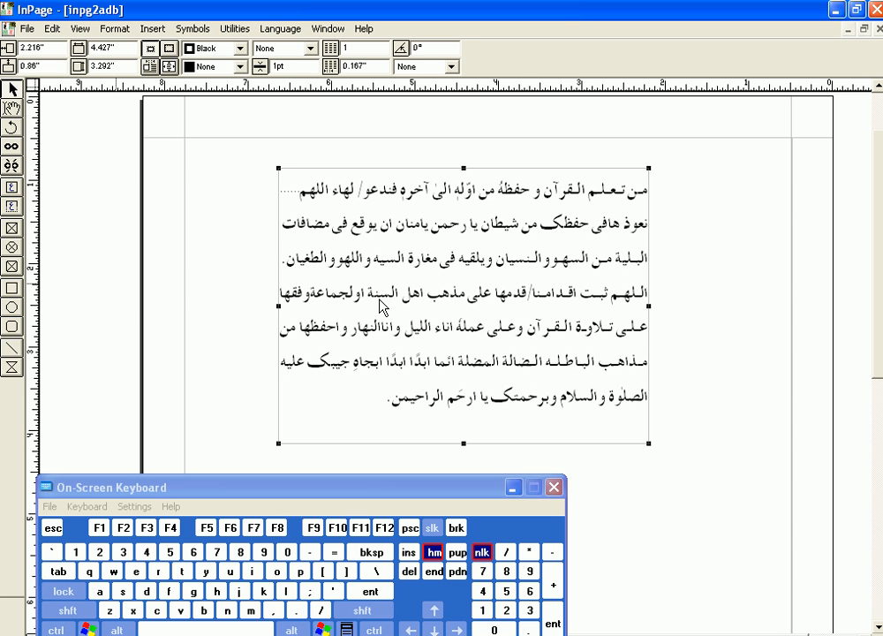
# Step: Copy the Arabic text box and switch to the blank Graphic1 document in CorelDRAW
pyautogui.click(53, 30)
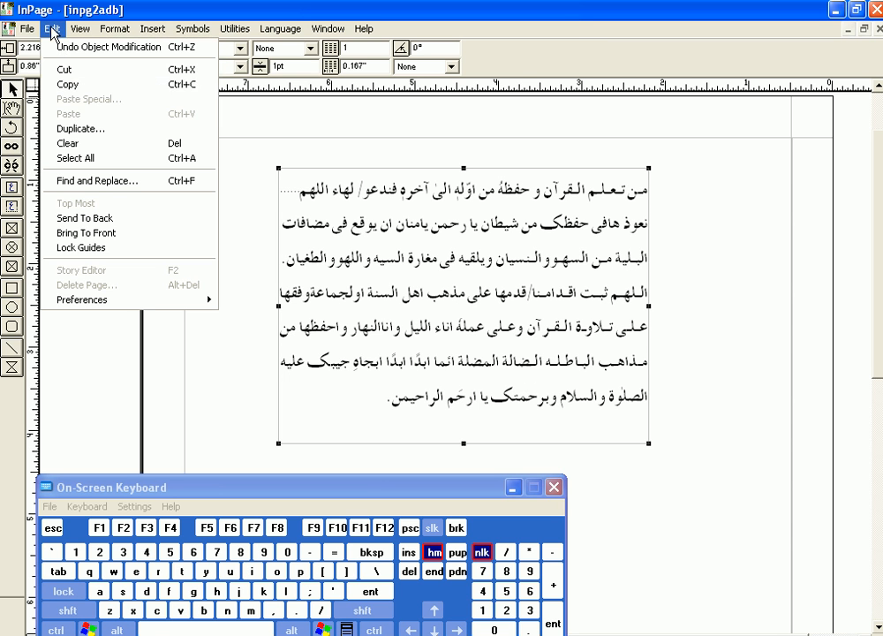
pyautogui.click(90, 85)
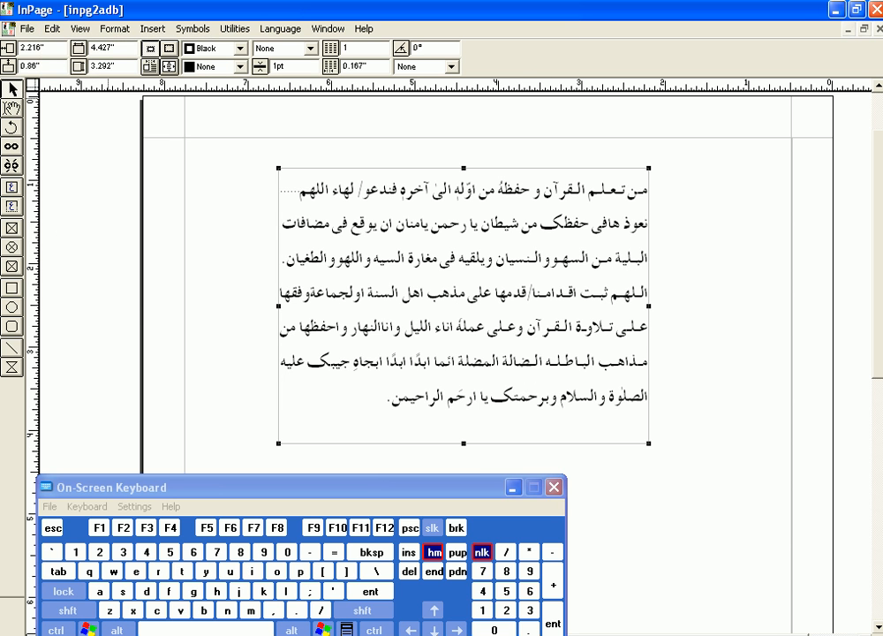
pyautogui.click(837, 10)
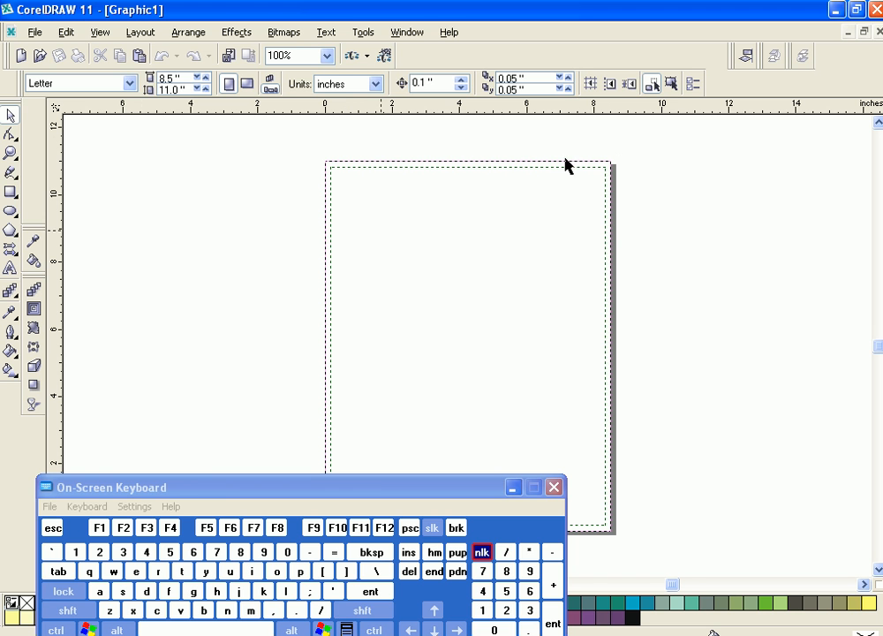
# Step: Paste the copied Arabic text onto the page and scale it proportionally to 5 inches wide
pyautogui.click(139, 56)
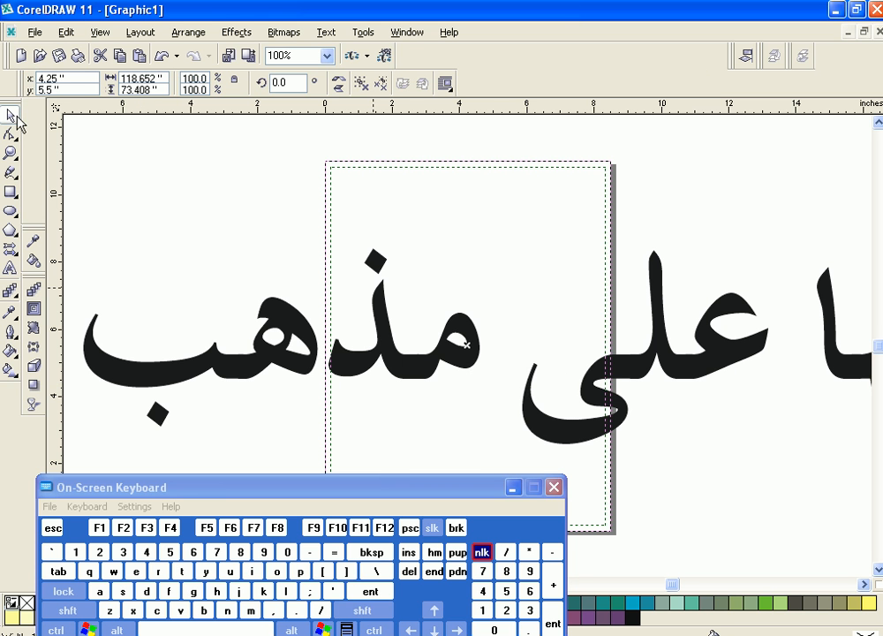
pyautogui.doubleClick(164, 79)
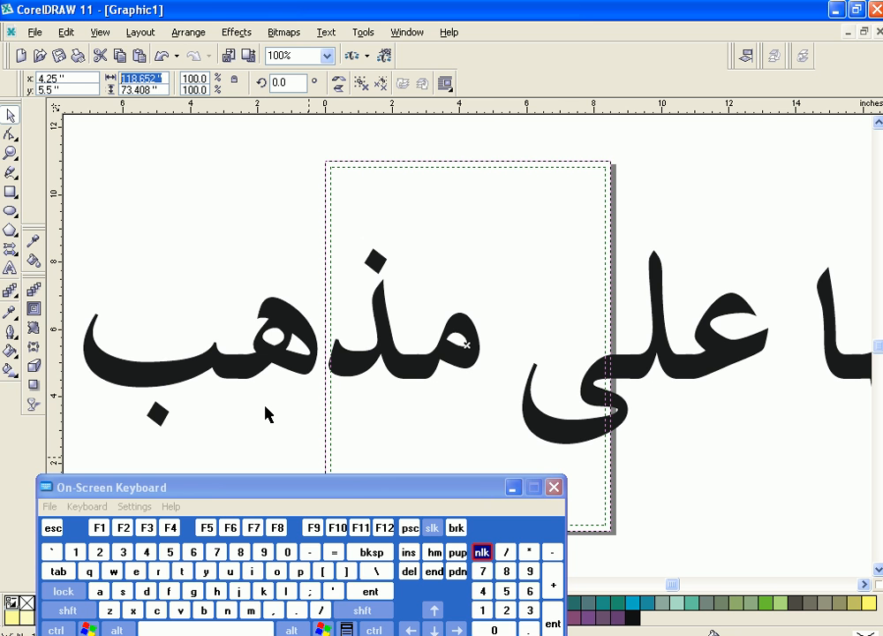
pyautogui.click(506, 591)
pyautogui.press('Return')
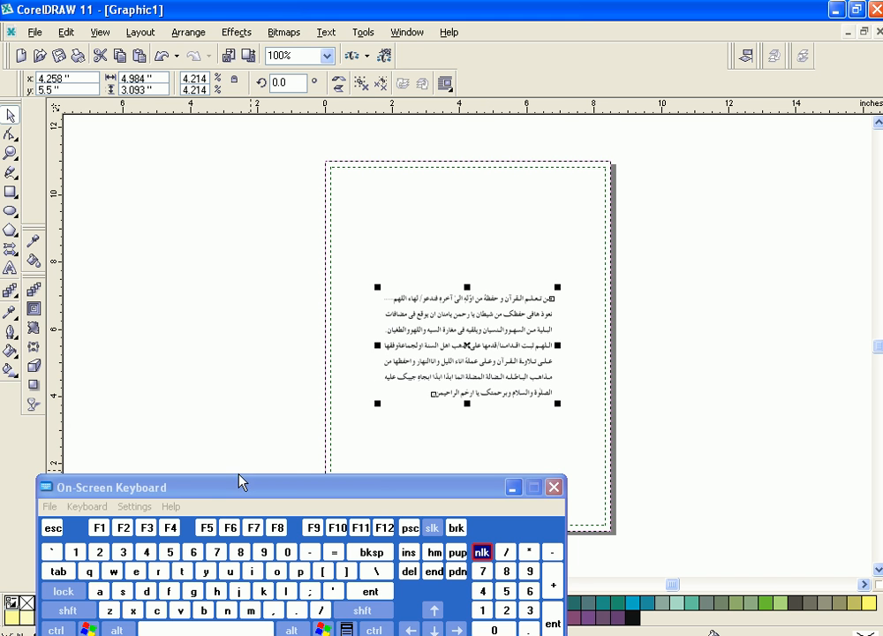
# Step: Move the on-screen keyboard off the color palette and give the Arabic text a black fill and black outline
pyautogui.moveTo(450, 491); pyautogui.dragTo(457, 465)
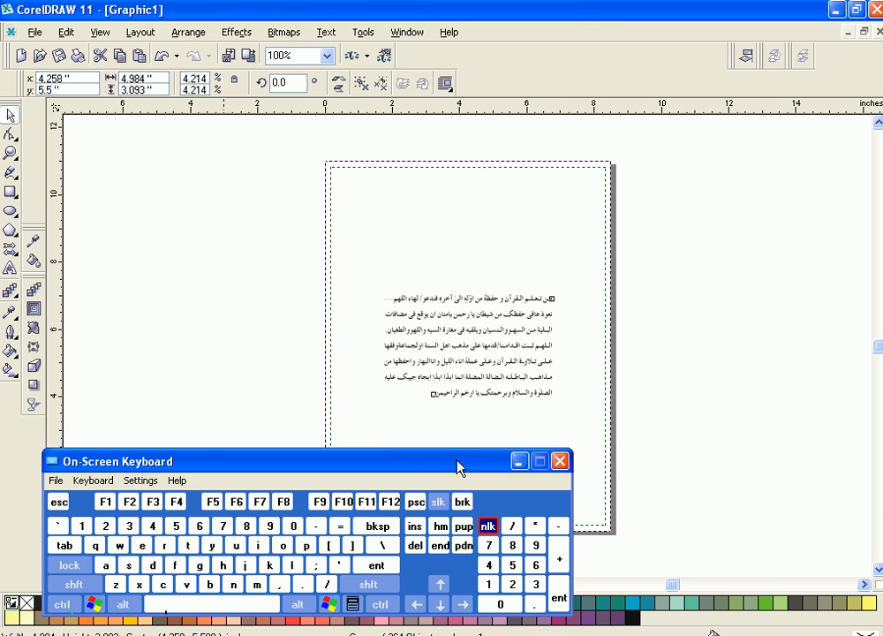
pyautogui.moveTo(253, 459); pyautogui.dragTo(316, 433)
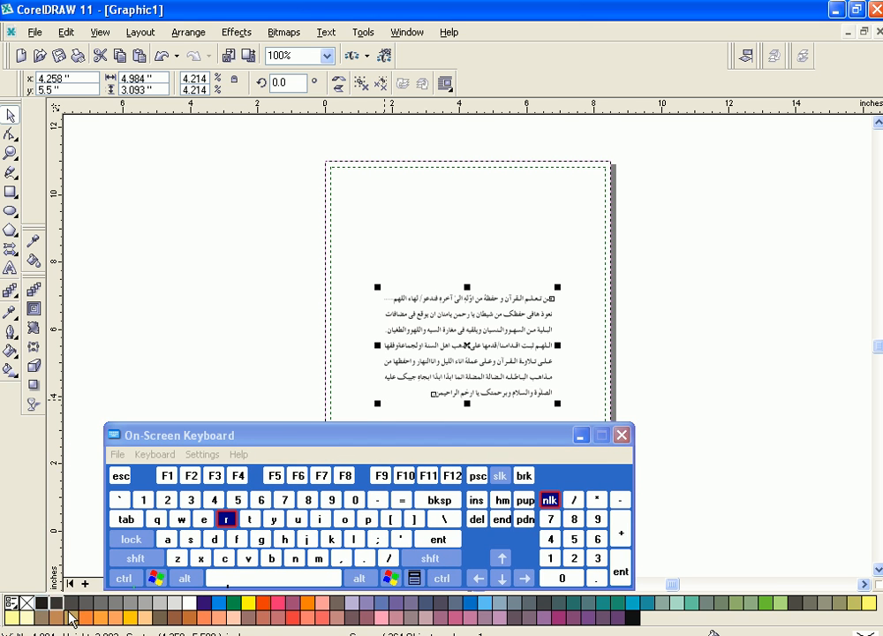
pyautogui.click(42, 602)
pyautogui.rightClick(42, 602)
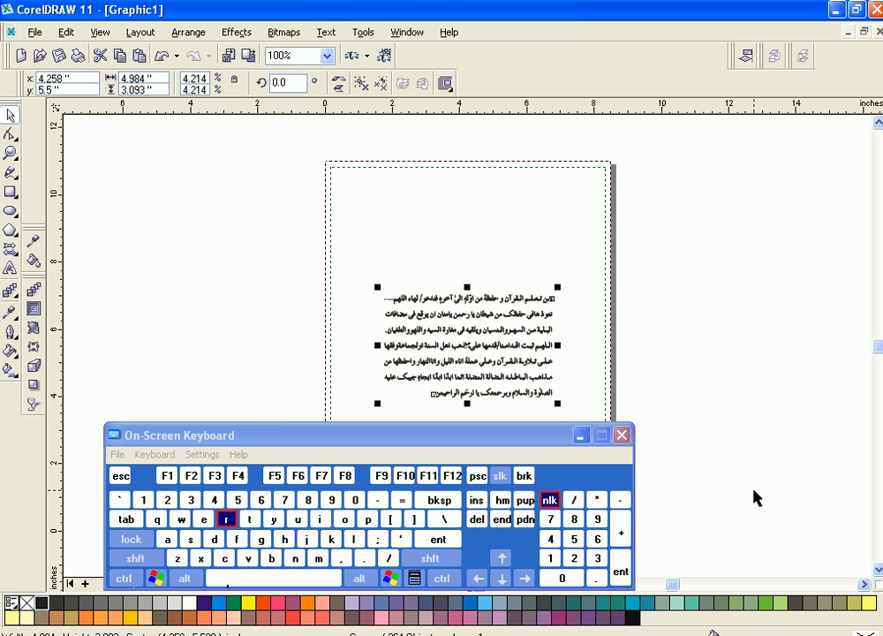
pyautogui.click(547, 375)
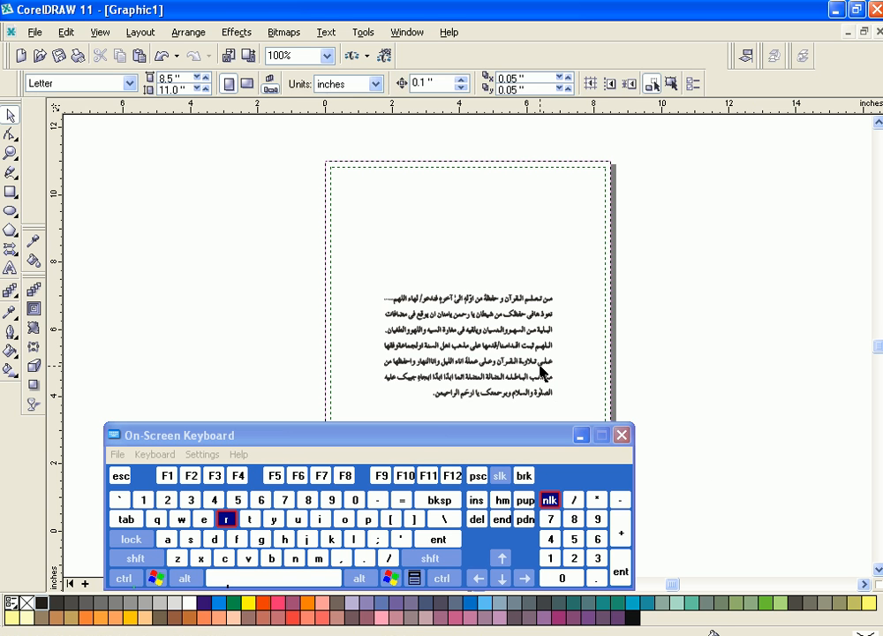
pyautogui.click(546, 371)
pyautogui.click(73, 240)
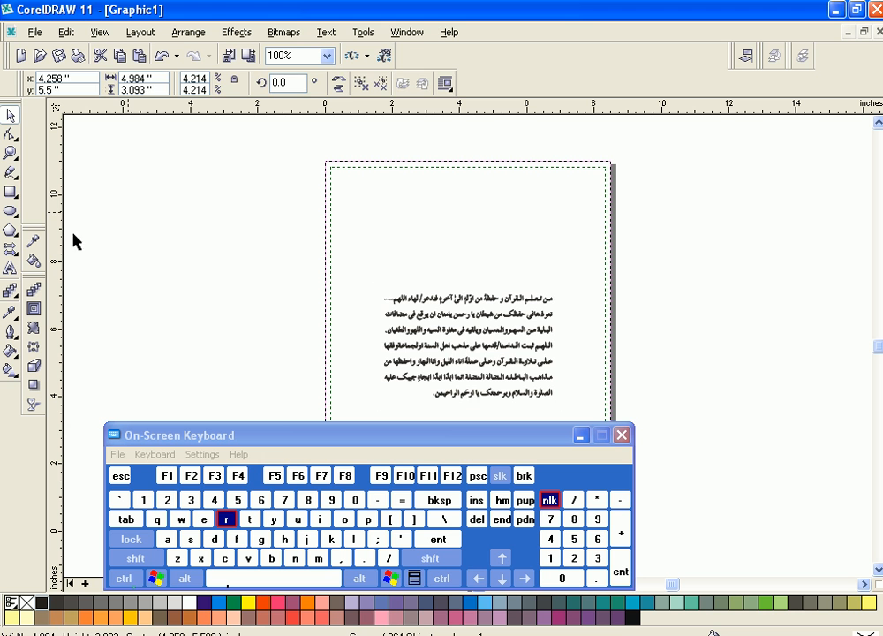
# Step: Draw a rectangle around the Arabic text, enlarge it to about 6.44" by 4.45", and position its center at about 4.34", 5.78"
pyautogui.click(10, 192)
pyautogui.moveTo(362, 287); pyautogui.dragTo(583, 420)
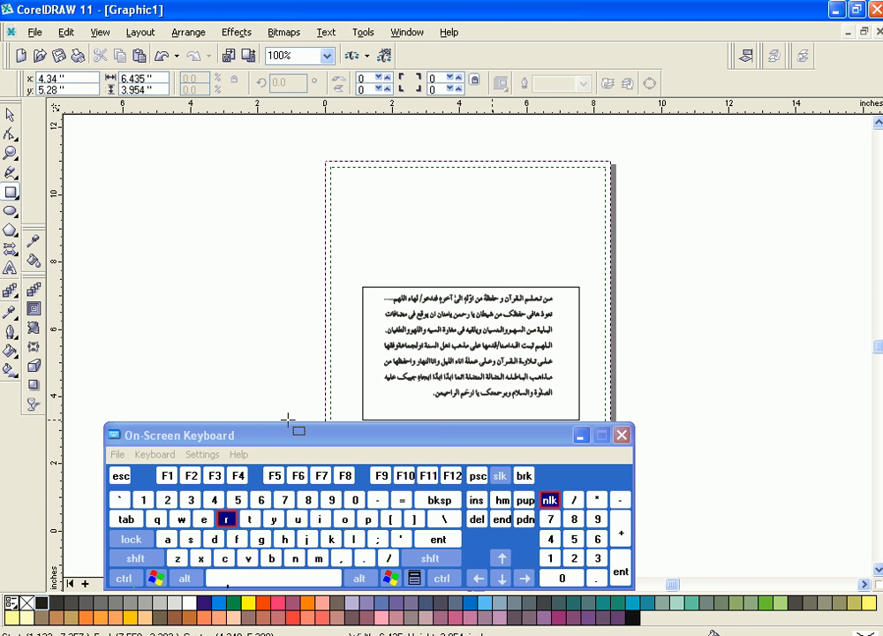
pyautogui.click(10, 115)
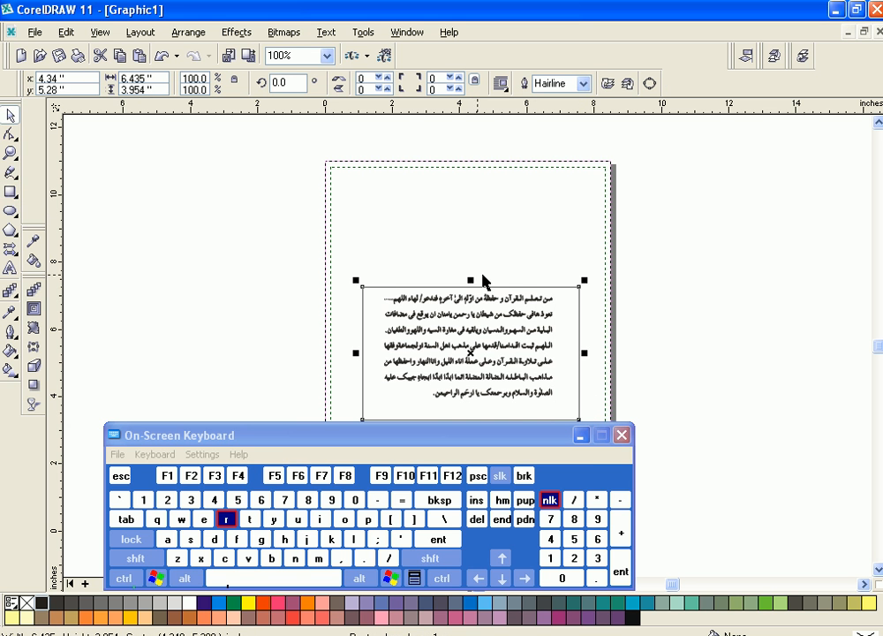
pyautogui.moveTo(471, 281); pyautogui.dragTo(469, 270)
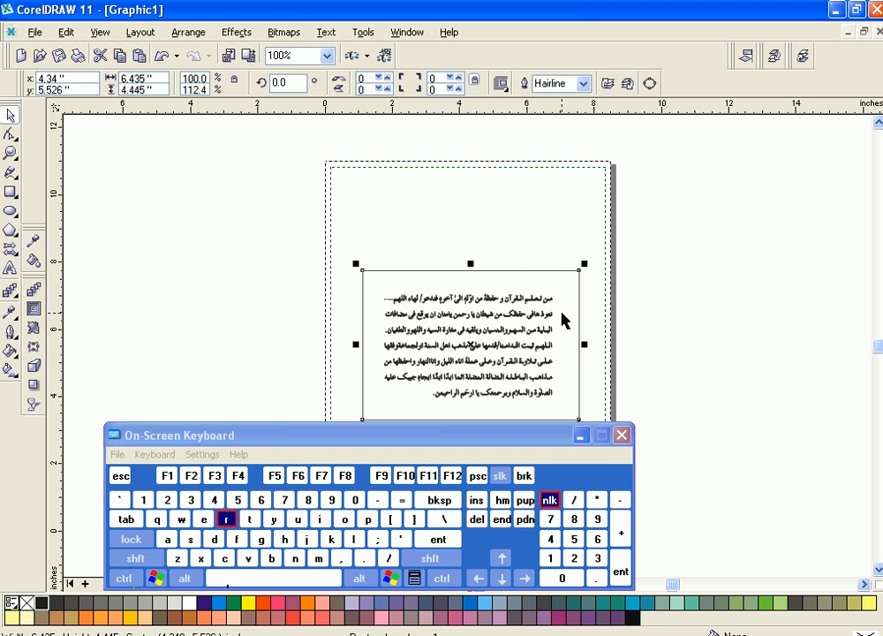
pyautogui.moveTo(487, 276); pyautogui.dragTo(485, 258)
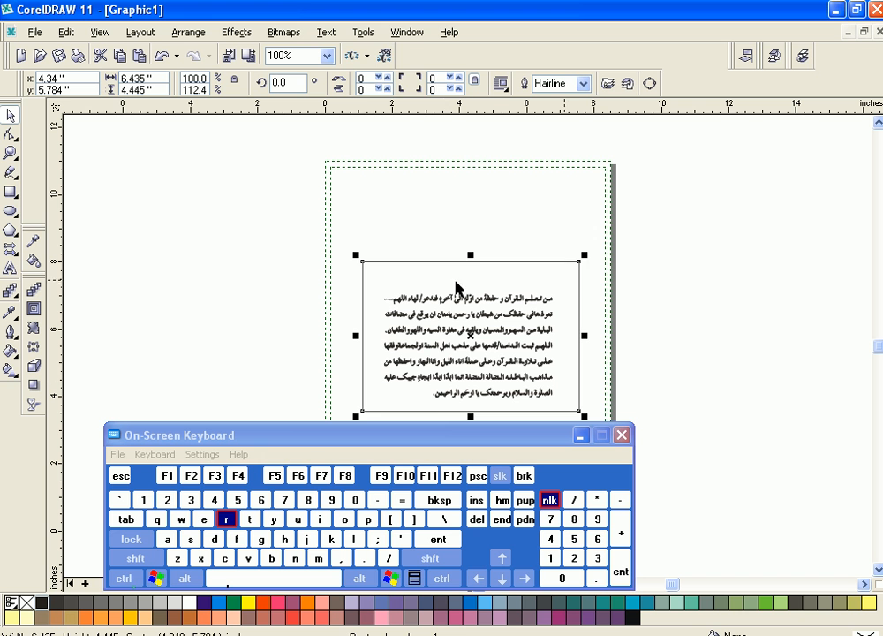
# Step: Export only the selected Arabic text and rectangle to My Documents as a JPEG bitmap named sdr2adb
pyautogui.moveTo(249, 239); pyautogui.dragTo(663, 417)
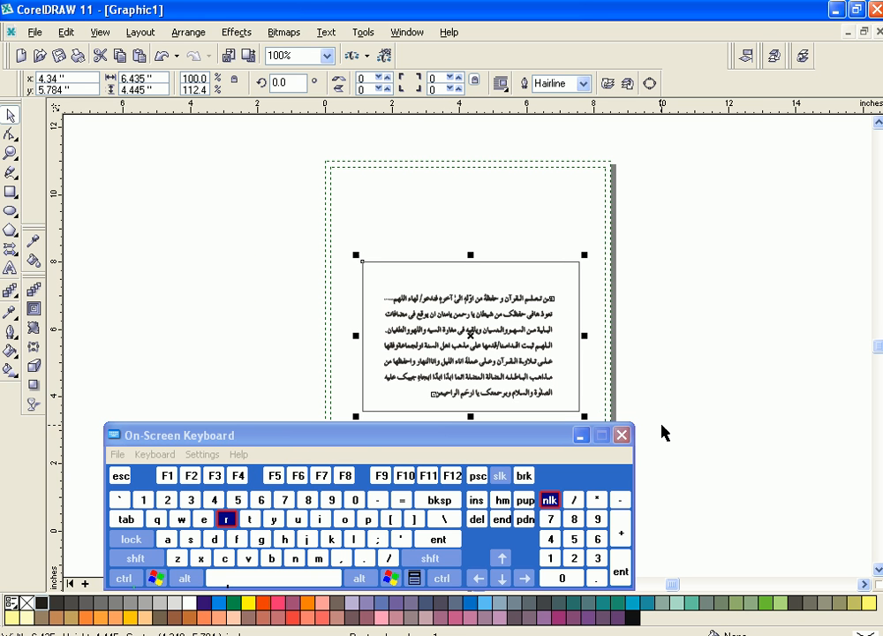
pyautogui.click(35, 32)
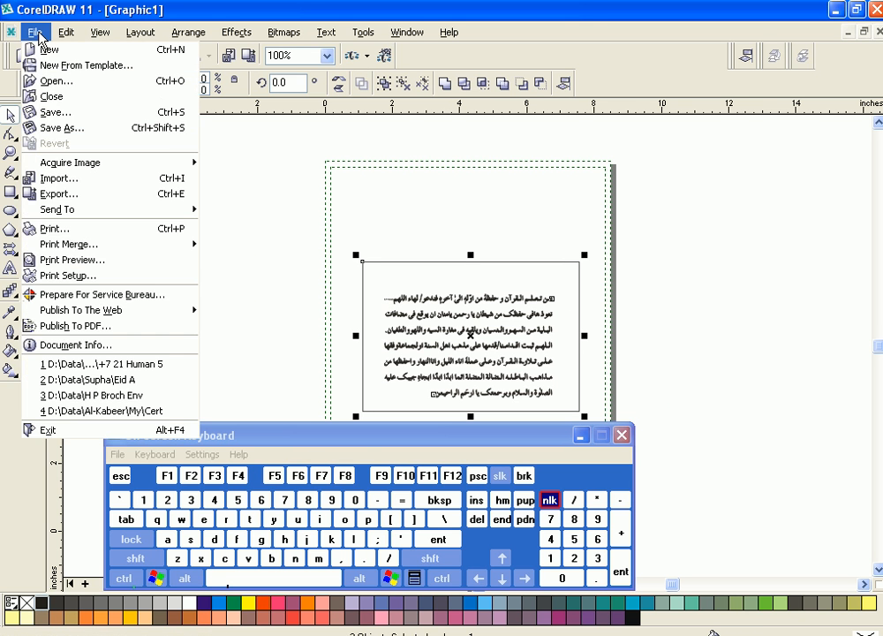
pyautogui.click(127, 196)
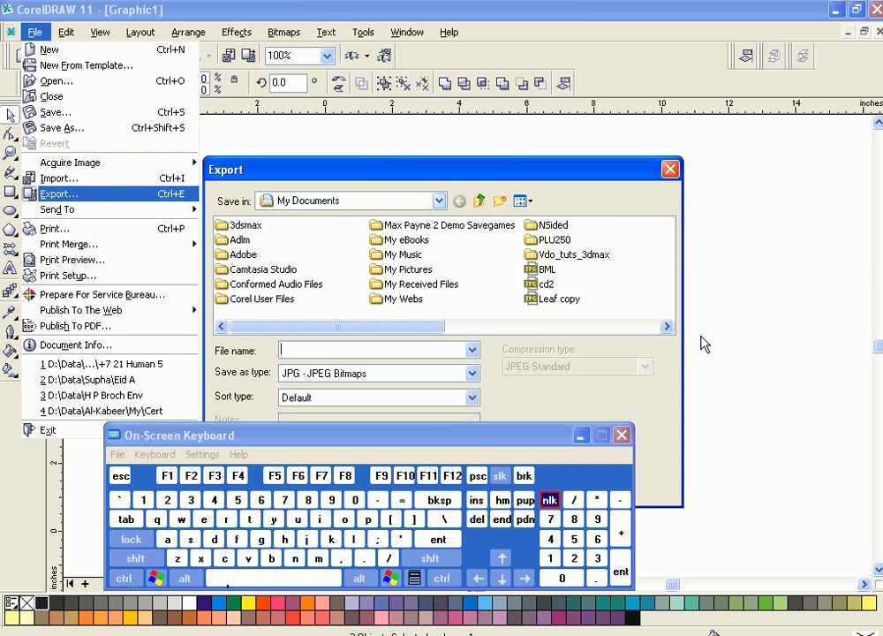
pyautogui.moveTo(474, 447); pyautogui.dragTo(524, 143)
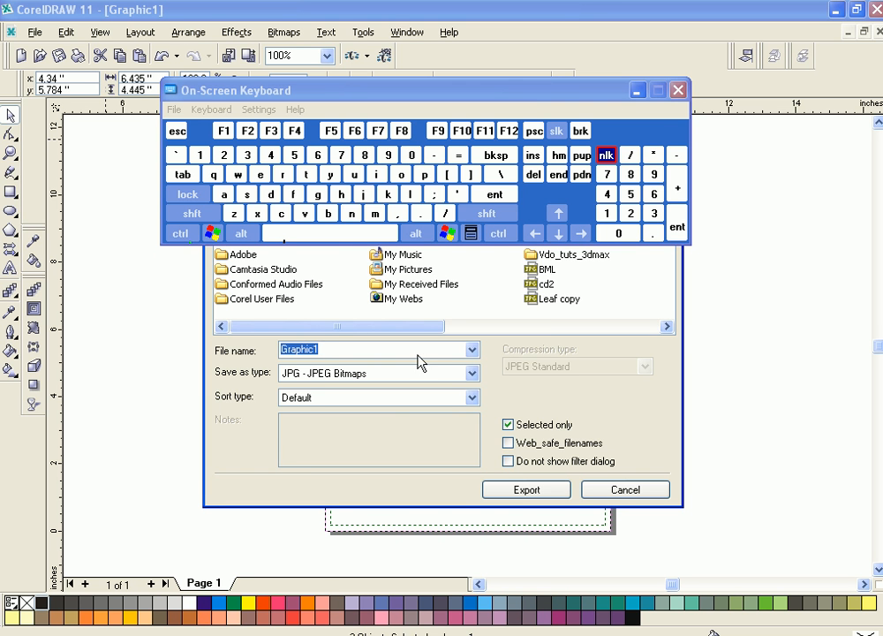
pyautogui.click(666, 326)
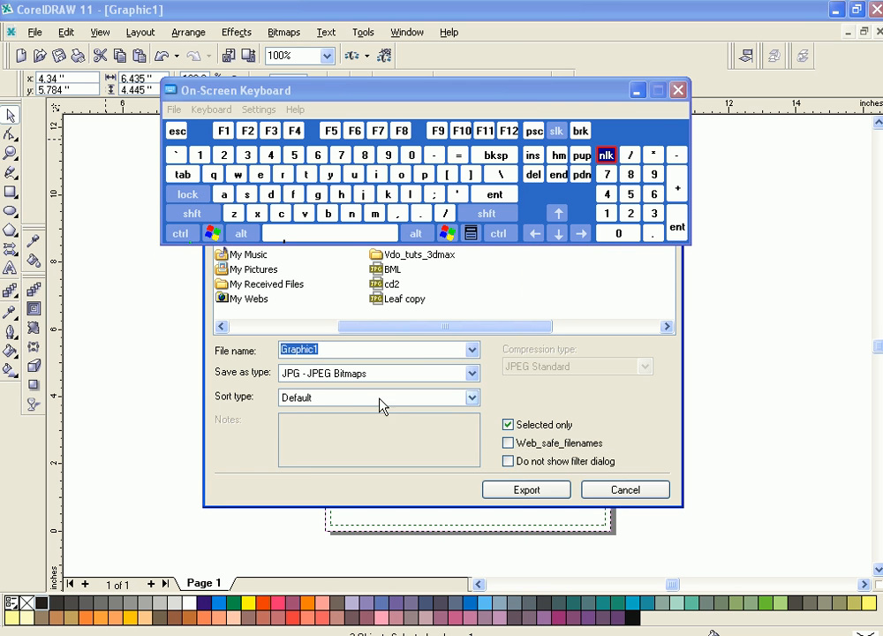
pyautogui.click(248, 195)
pyautogui.click(271, 194)
pyautogui.click(283, 174)
pyautogui.click(225, 155)
pyautogui.click(224, 194)
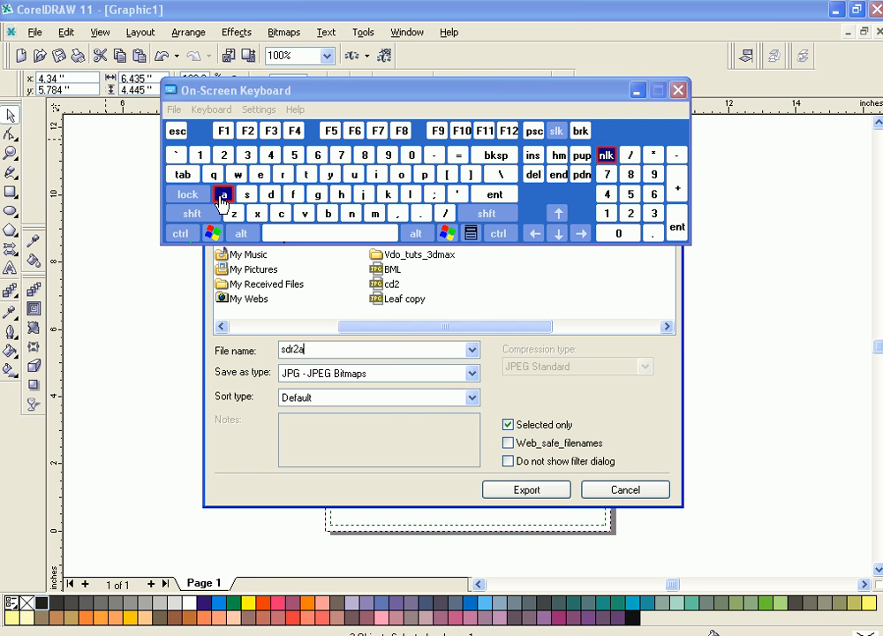
pyautogui.click(267, 195)
pyautogui.click(327, 214)
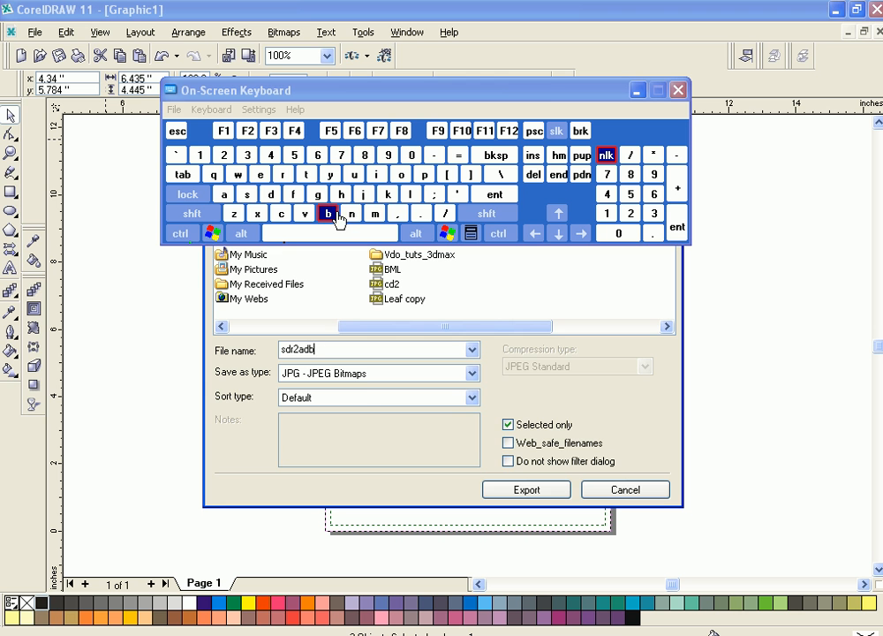
pyautogui.click(523, 491)
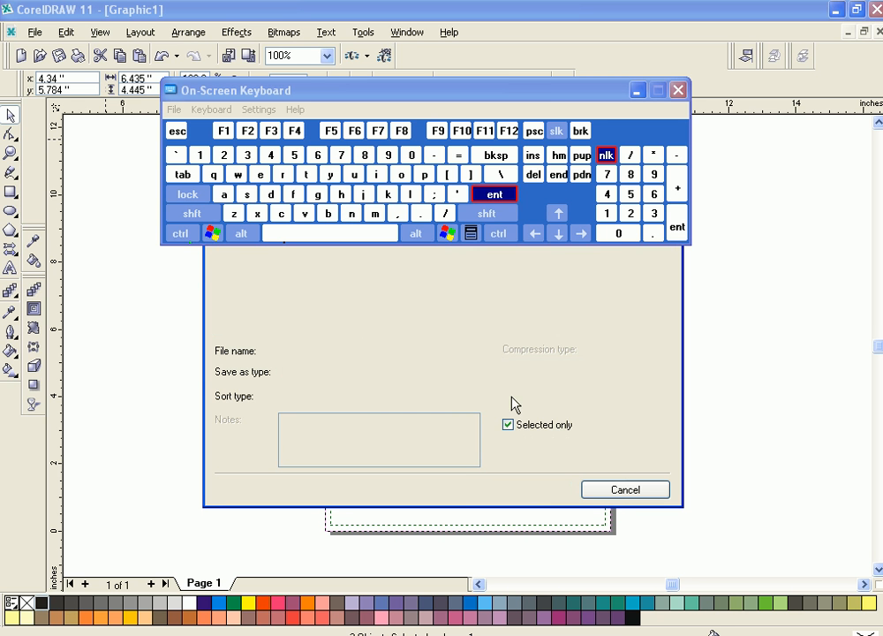
# Step: Finish the export with a 150 dpi, RGB Color (24-bit) bitmap and JPEG compression and smoothing of 10
pyautogui.moveTo(547, 92)
pyautogui.mouseDown()
pyautogui.moveTo(298, 523)
pyautogui.moveTo(262, 400)
pyautogui.moveTo(260, 332)
pyautogui.mouseUp()
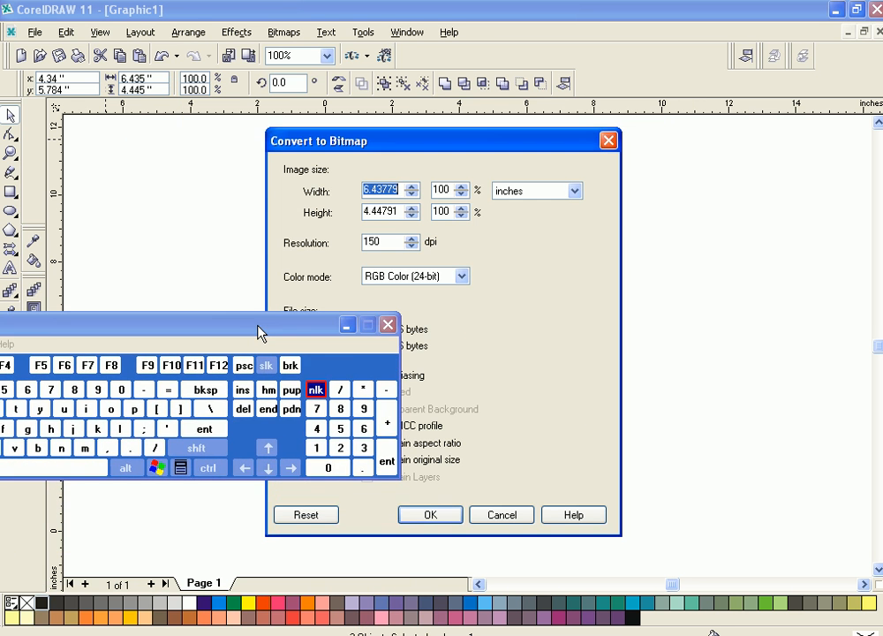
pyautogui.click(386, 245)
pyautogui.click(415, 513)
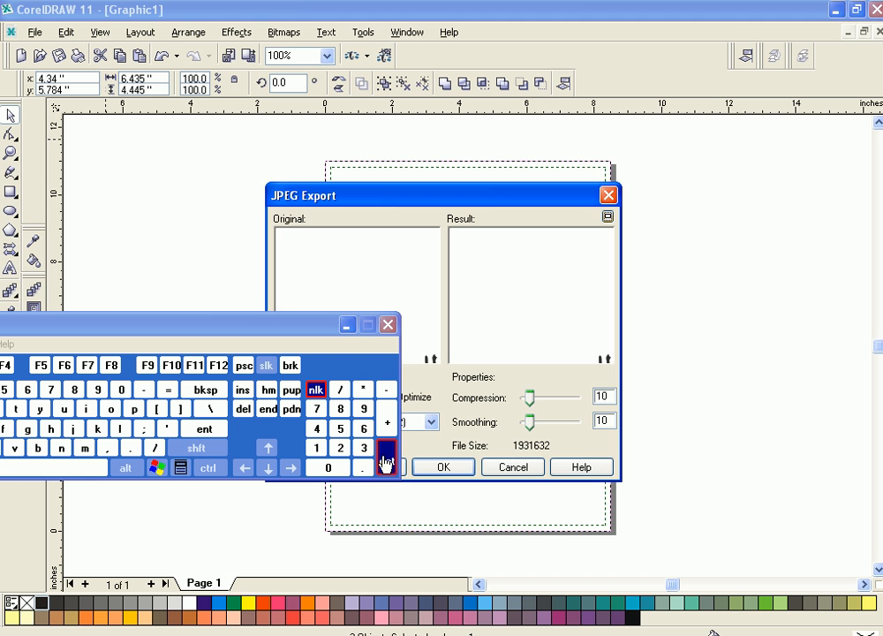
pyautogui.click(387, 460)
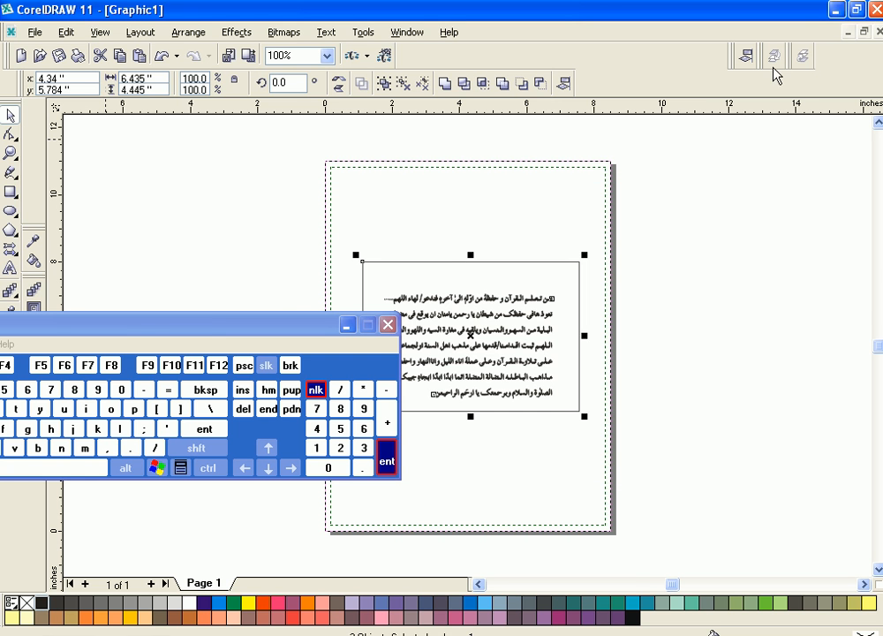
# Step: Switch to Photoshop, view adb01.eps maximized, and minimize it again
pyautogui.hotkey('alt', 'Tab')
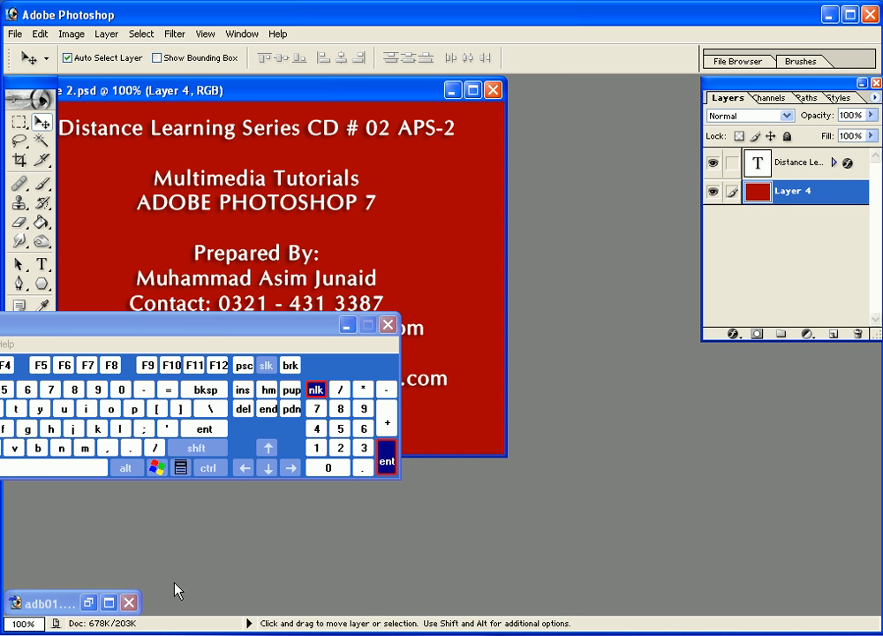
pyautogui.click(110, 604)
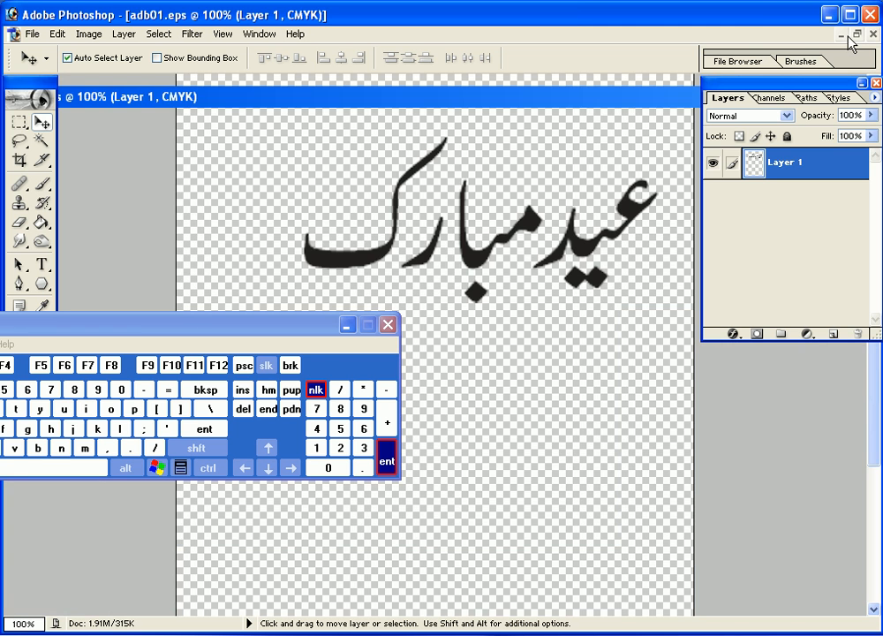
pyautogui.click(836, 34)
pyautogui.click(15, 33)
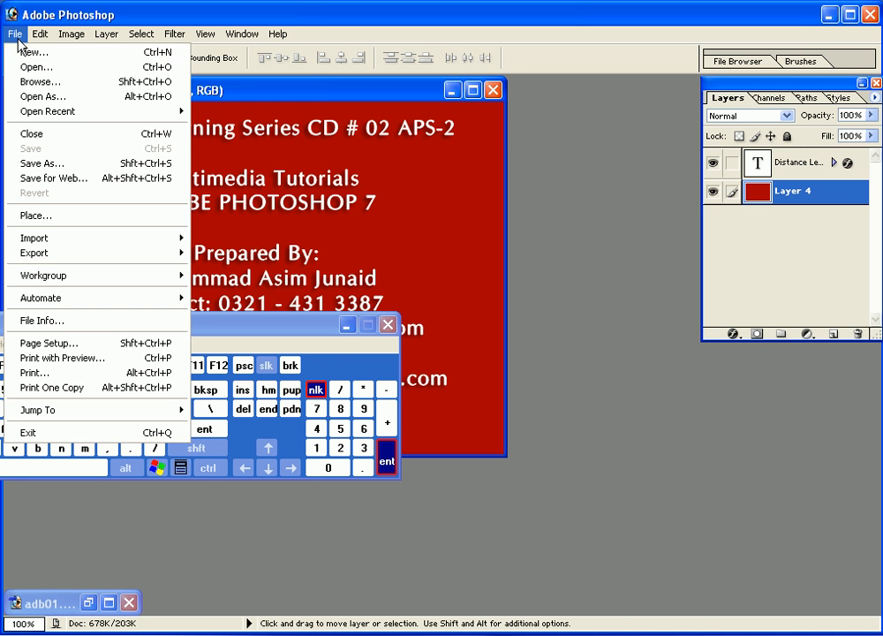
pyautogui.click(335, 79)
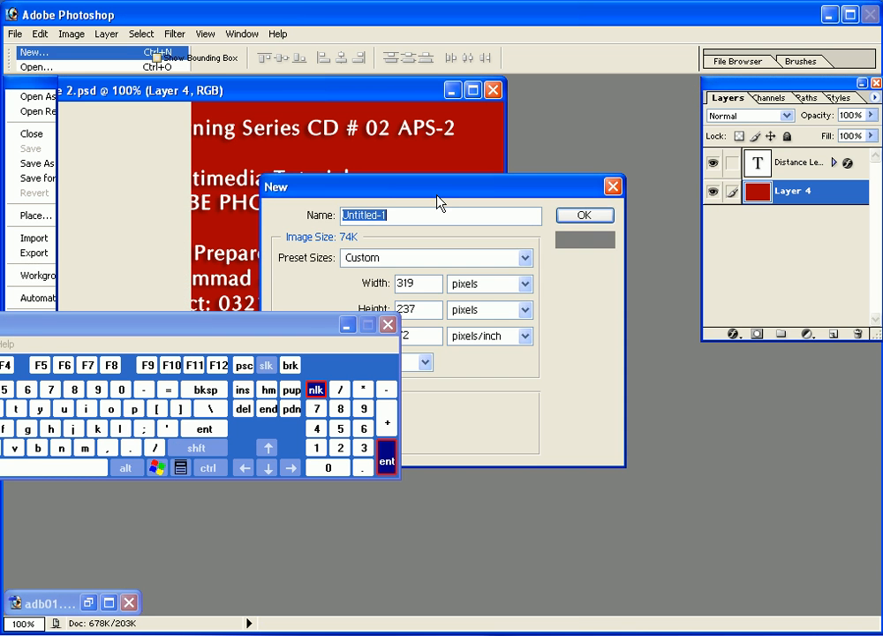
pyautogui.click(584, 217)
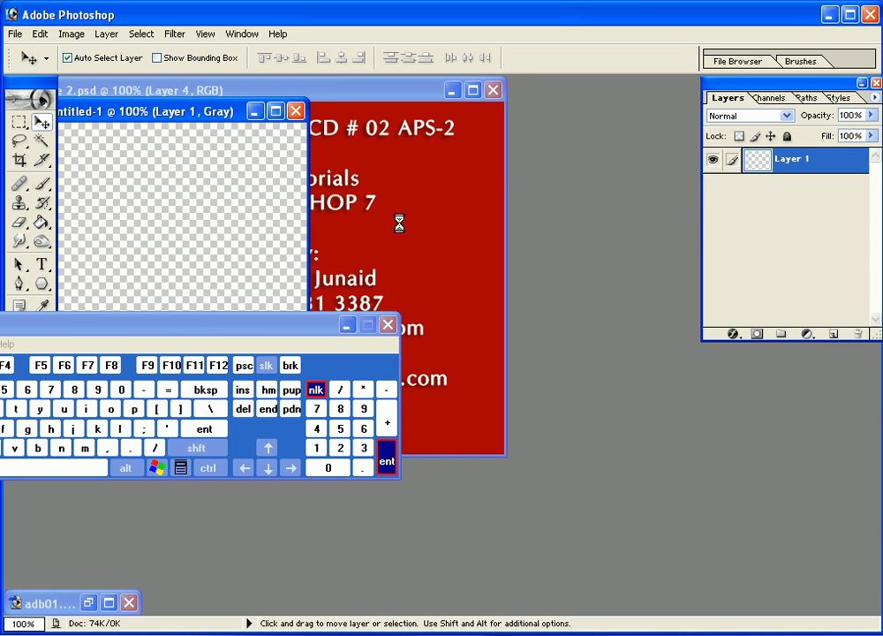
pyautogui.hotkey('ctrl', 'w')
pyautogui.click(15, 34)
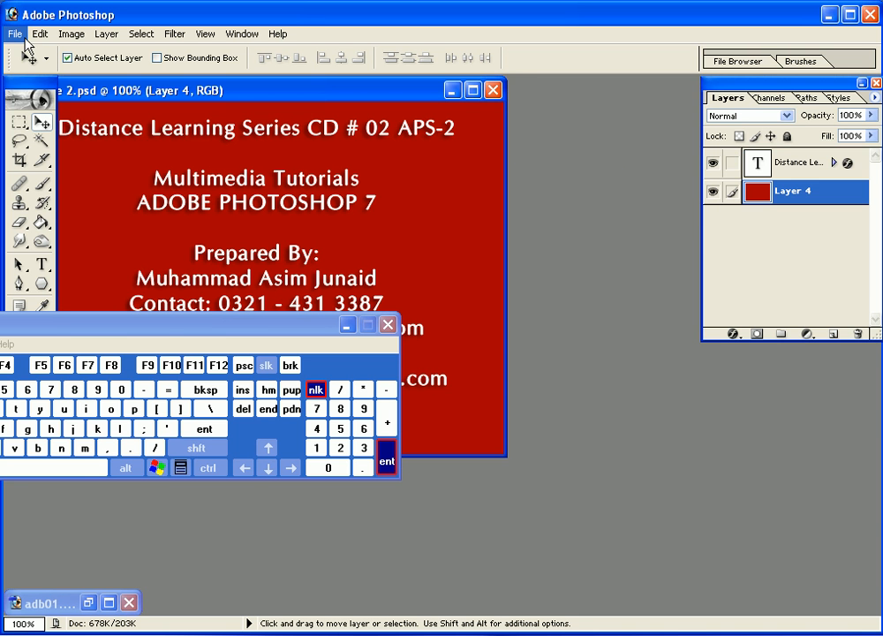
pyautogui.click(31, 55)
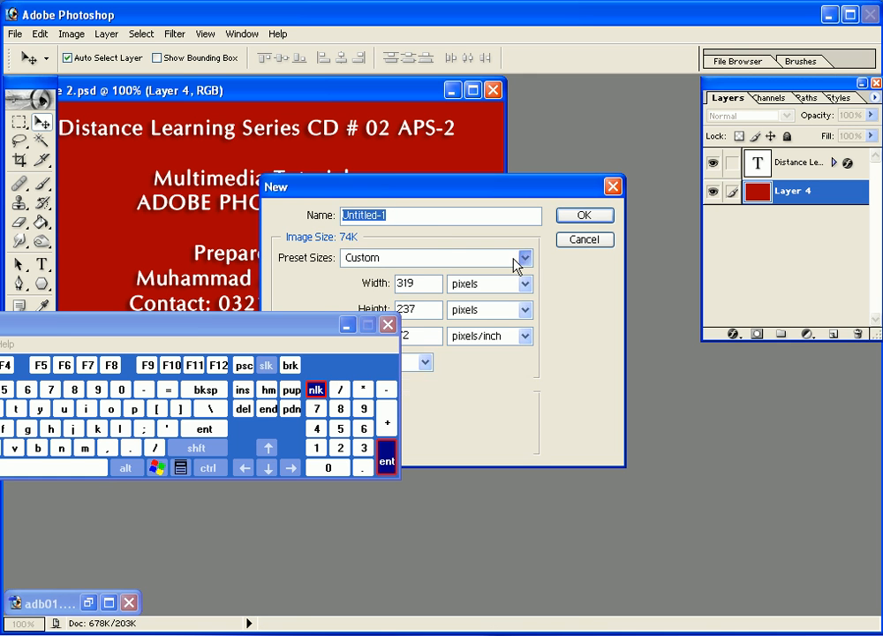
pyautogui.click(519, 257)
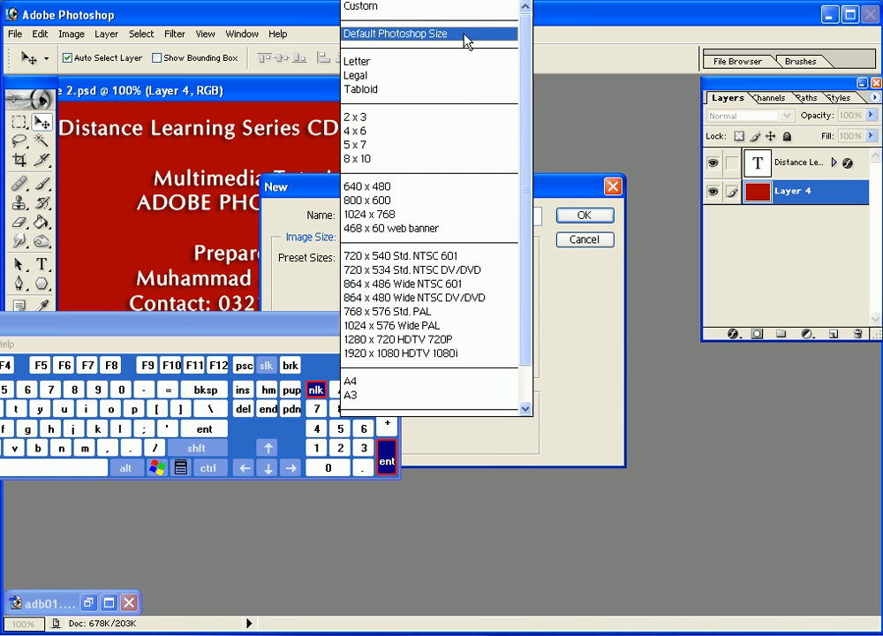
pyautogui.click(593, 236)
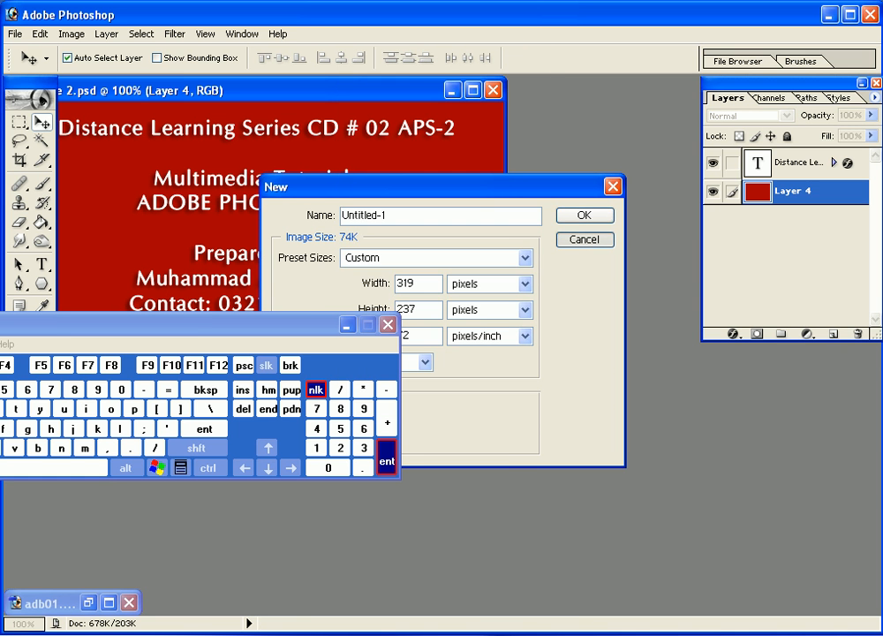
pyautogui.press('Escape')
# Step: Open the JPEG sdr2adb from My Documents and maximize its document window
pyautogui.click(14, 33)
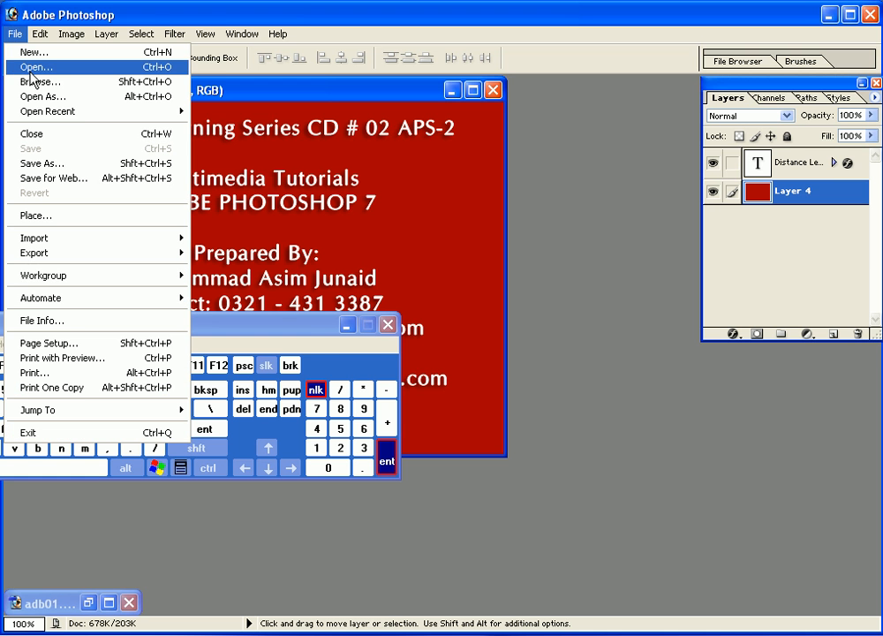
pyautogui.click(30, 66)
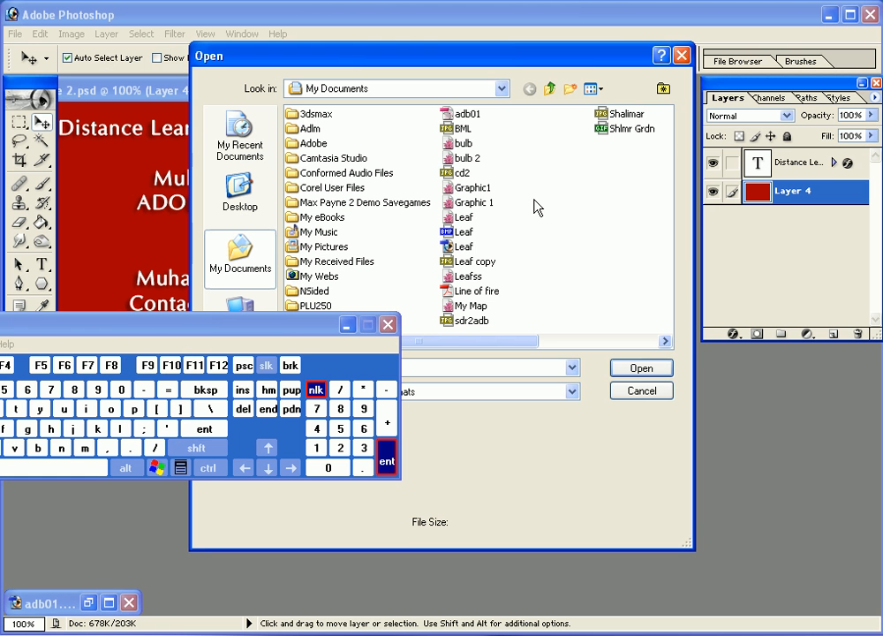
pyautogui.click(348, 325)
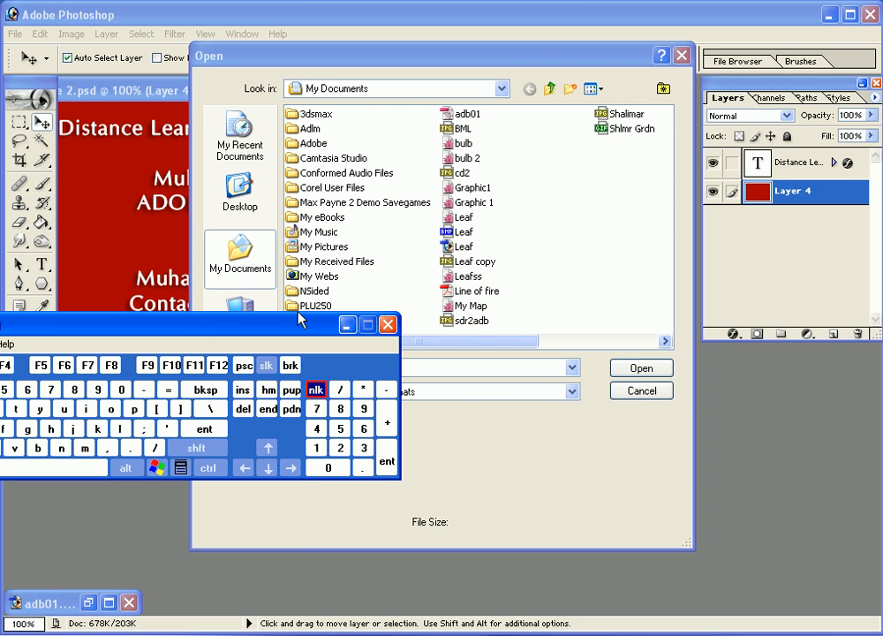
pyautogui.moveTo(309, 328); pyautogui.dragTo(269, 487)
pyautogui.click(474, 416)
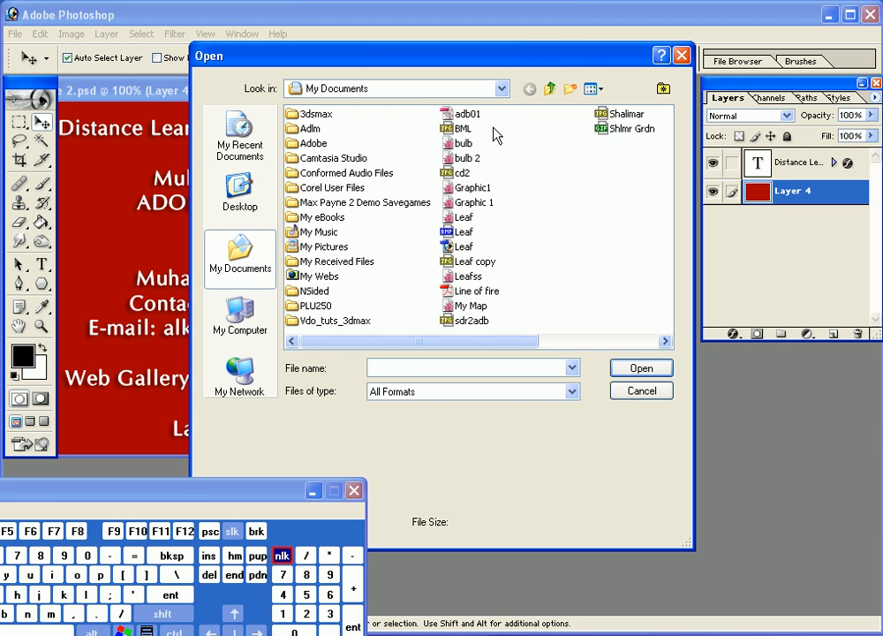
pyautogui.click(470, 114)
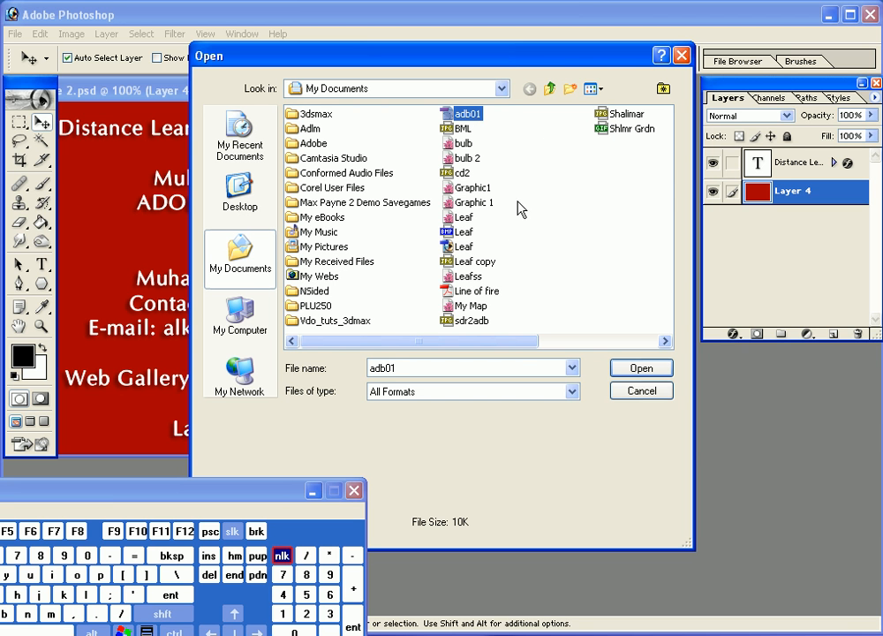
pyautogui.click(483, 321)
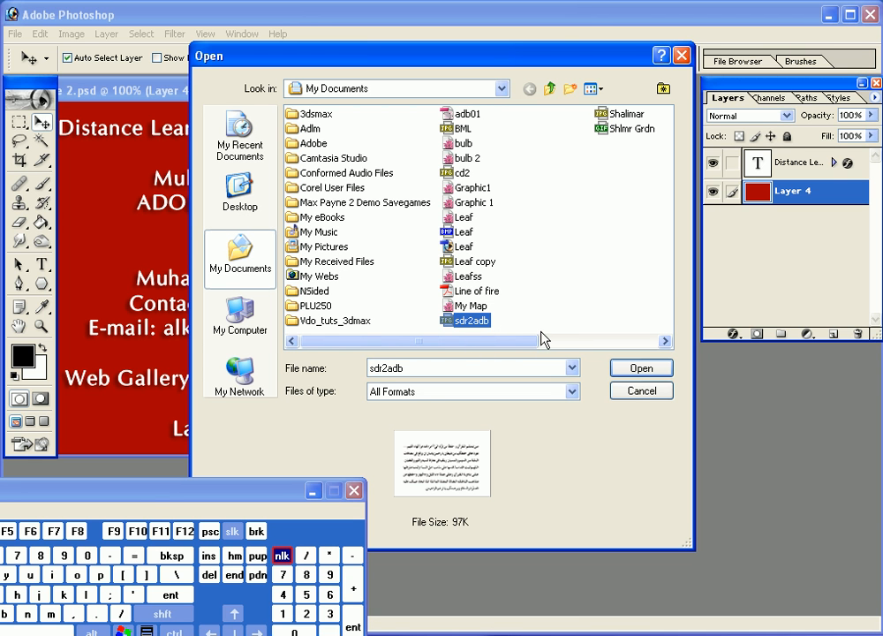
pyautogui.click(634, 368)
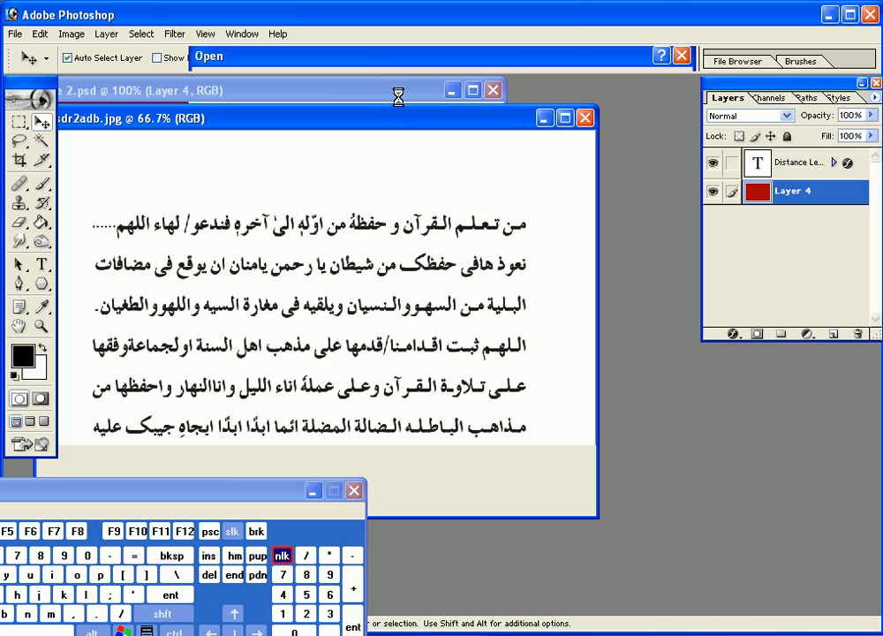
pyautogui.doubleClick(386, 119)
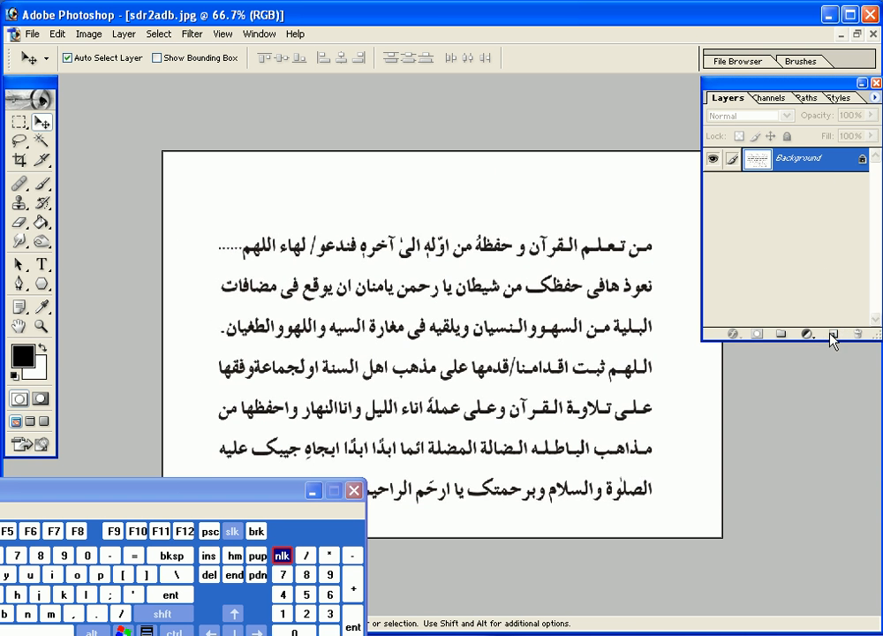
# Step: Duplicate the Background layer as Background copy within sdr2adb.jpg and hide the original Background layer
pyautogui.rightClick(806, 166)
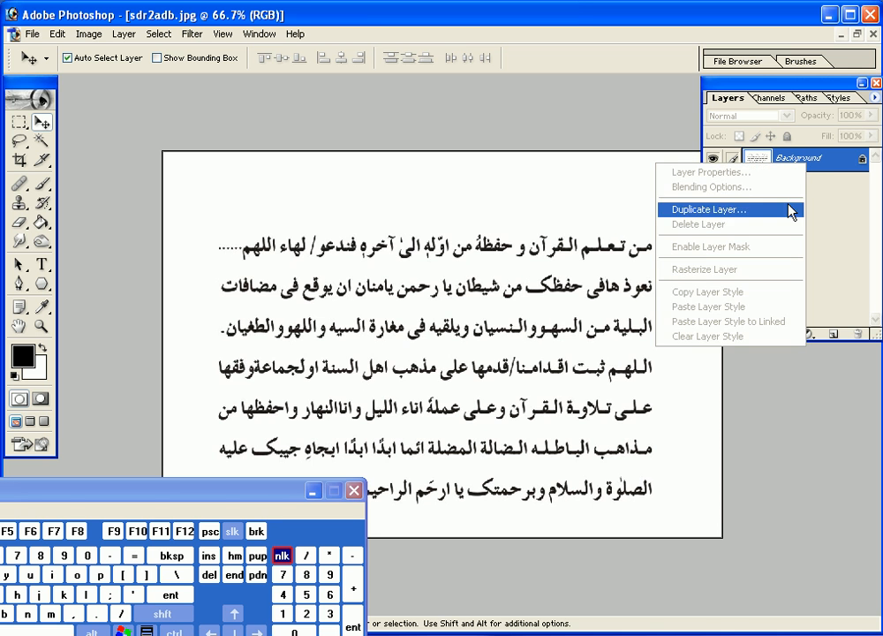
pyautogui.click(790, 212)
pyautogui.click(590, 279)
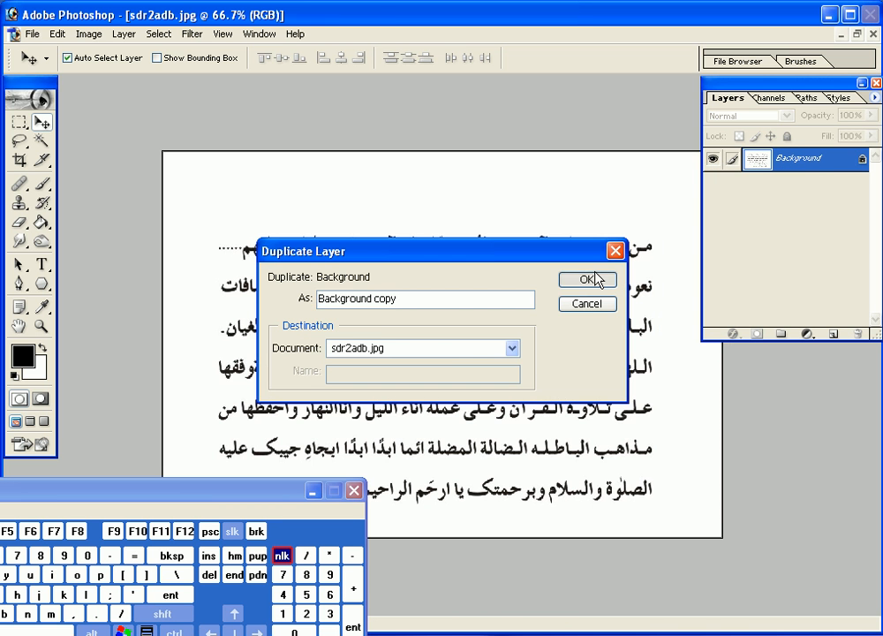
pyautogui.click(714, 182)
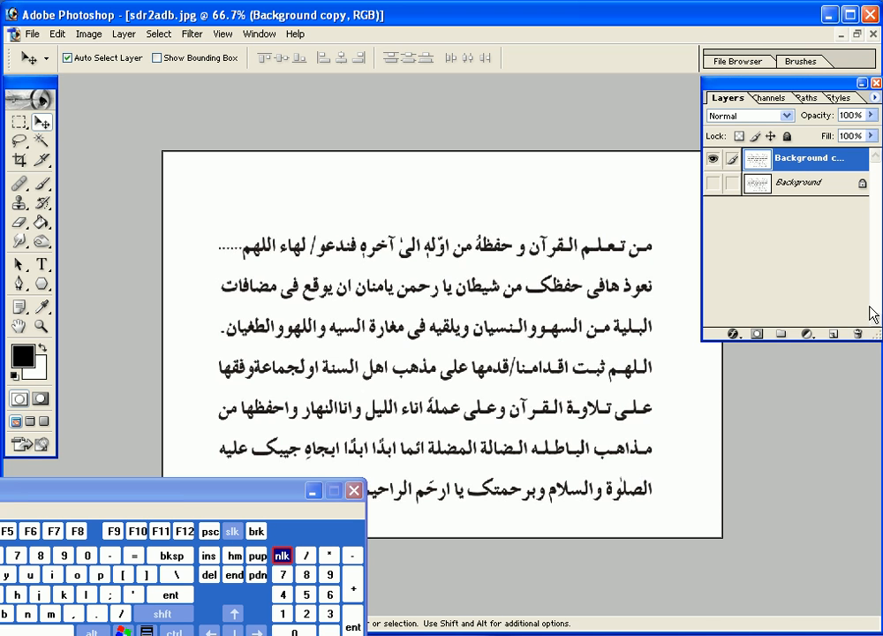
# Step: Add a new layer directly beneath Background copy and fill it with the foreground color C36666
pyautogui.click(834, 333)
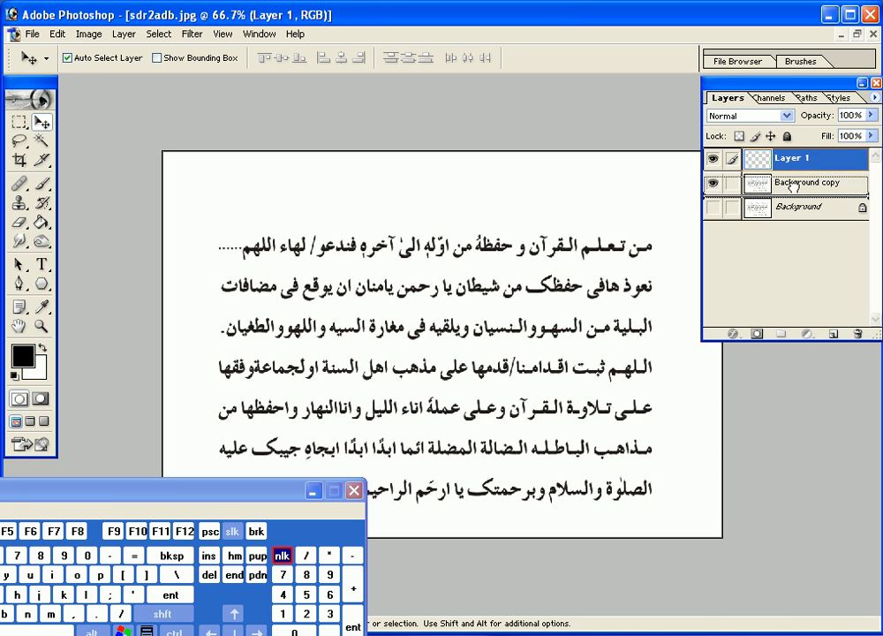
pyautogui.hotkey('ctrl', '[')
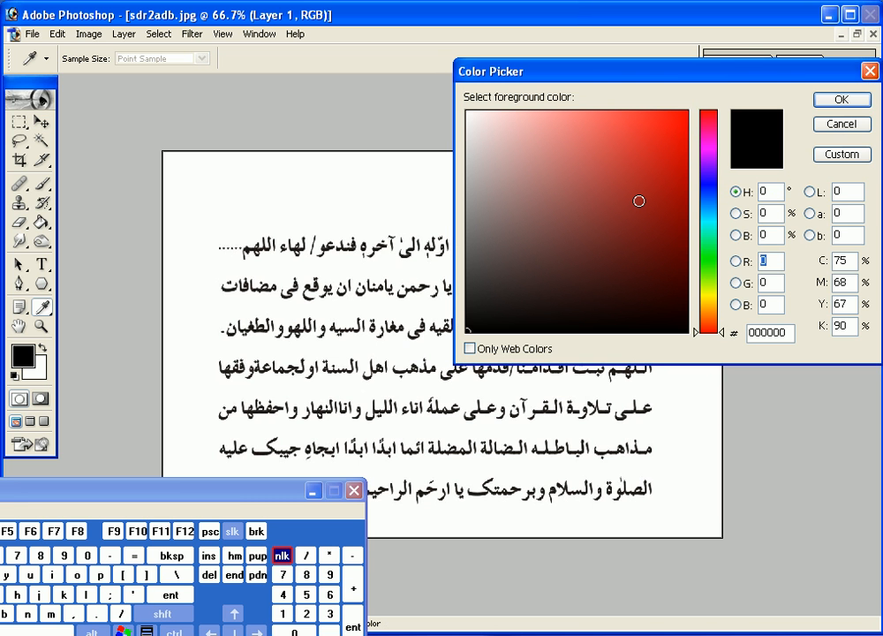
pyautogui.click(639, 201)
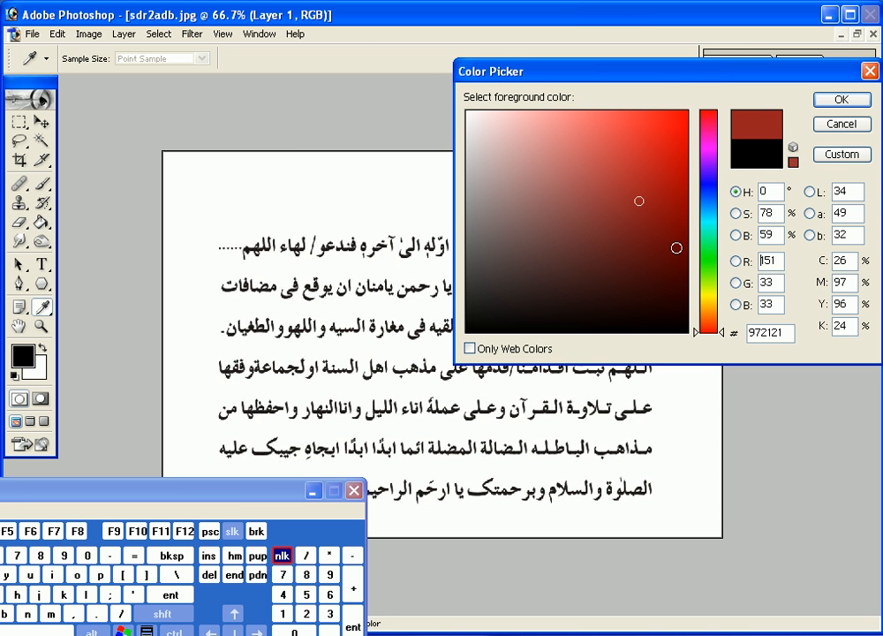
pyautogui.click(573, 163)
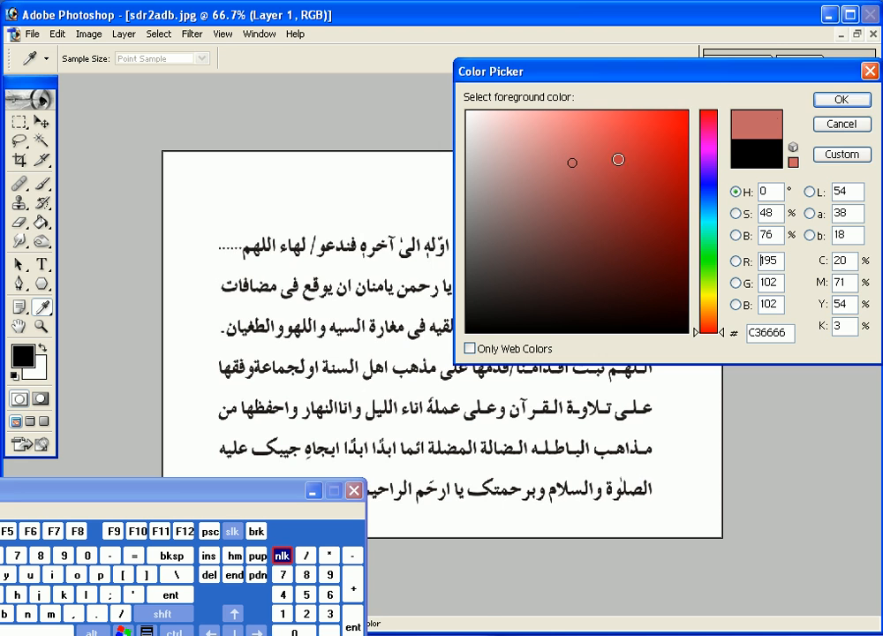
pyautogui.click(844, 99)
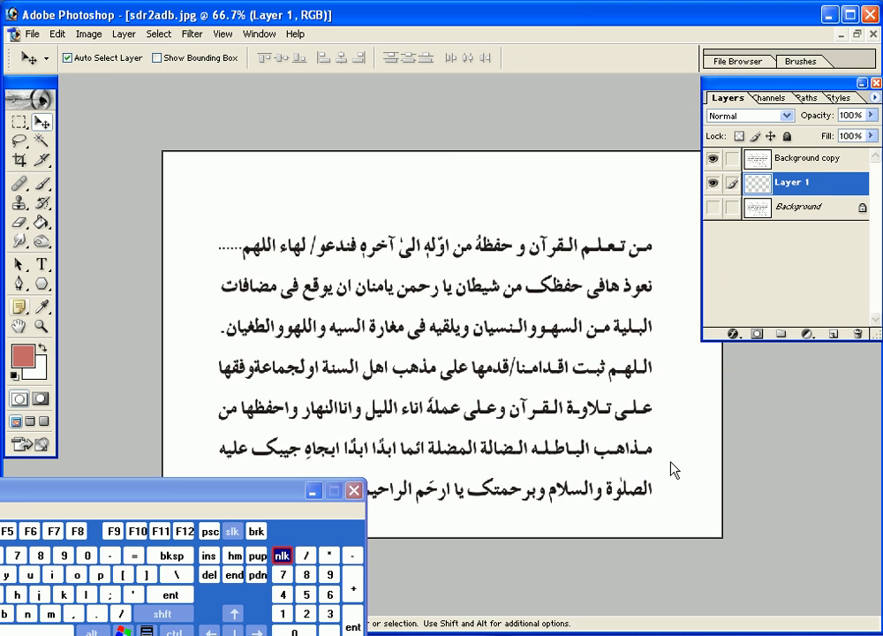
pyautogui.keyDown('alt'); pyautogui.click(209, 575); pyautogui.keyUp('alt')
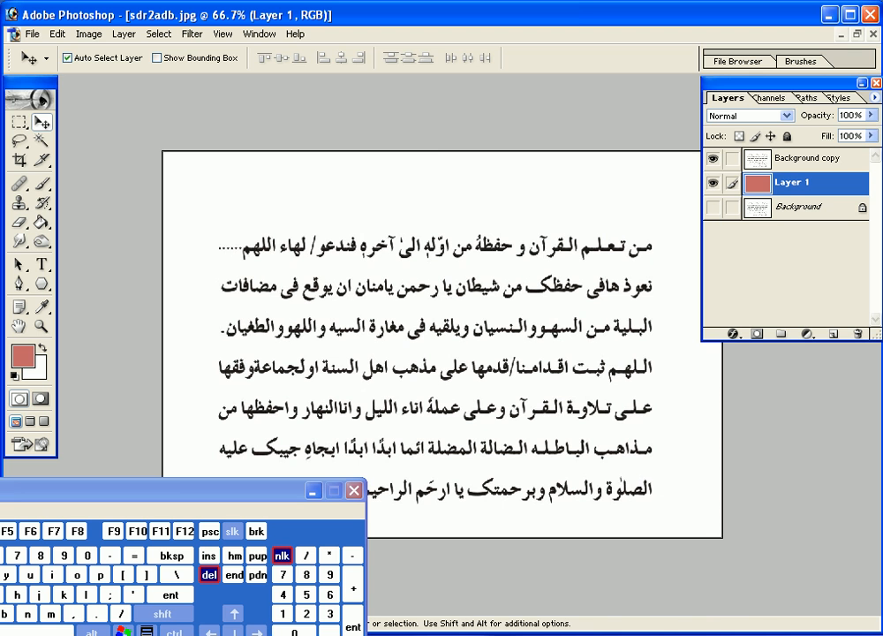
# Step: On Background copy, select the white area around the text with the Magic Wand, delete it, and deselect
pyautogui.click(42, 141)
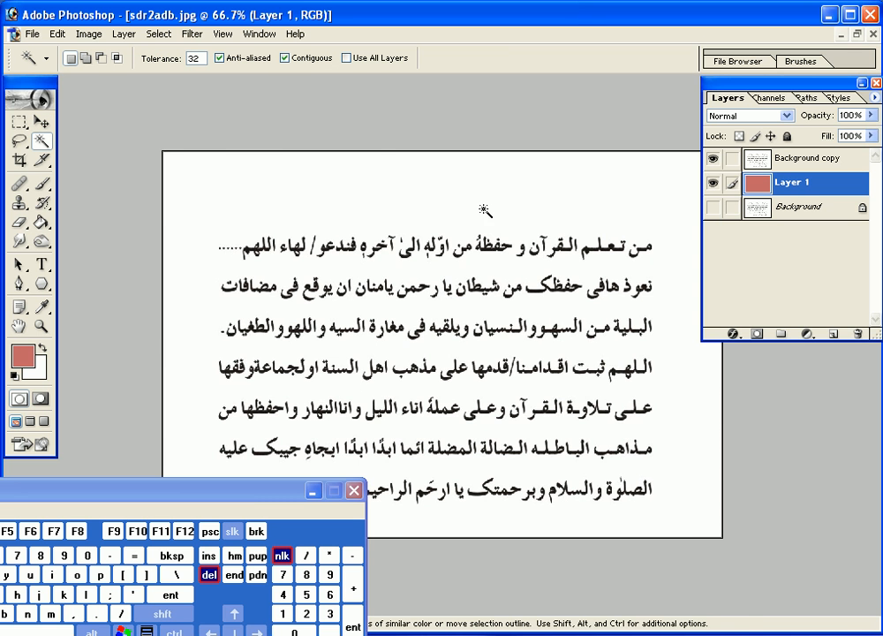
pyautogui.hotkey('ctrl', 'a')
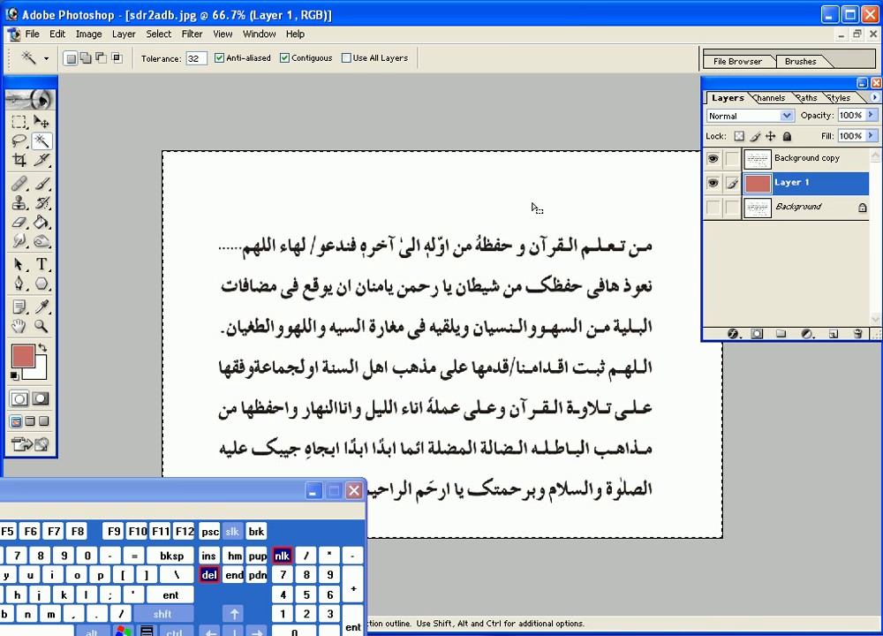
pyautogui.click(806, 159)
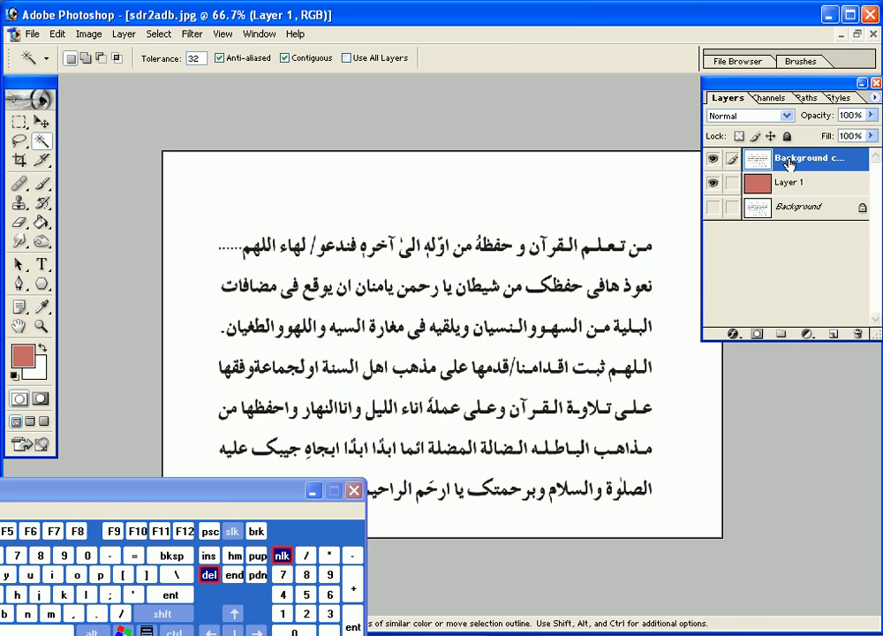
pyautogui.click(503, 179)
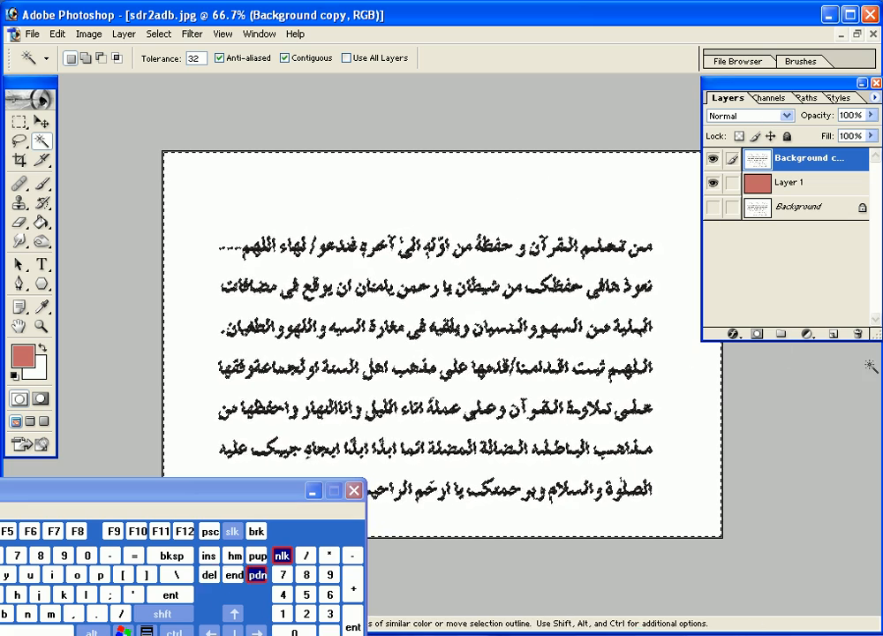
pyautogui.click(210, 575)
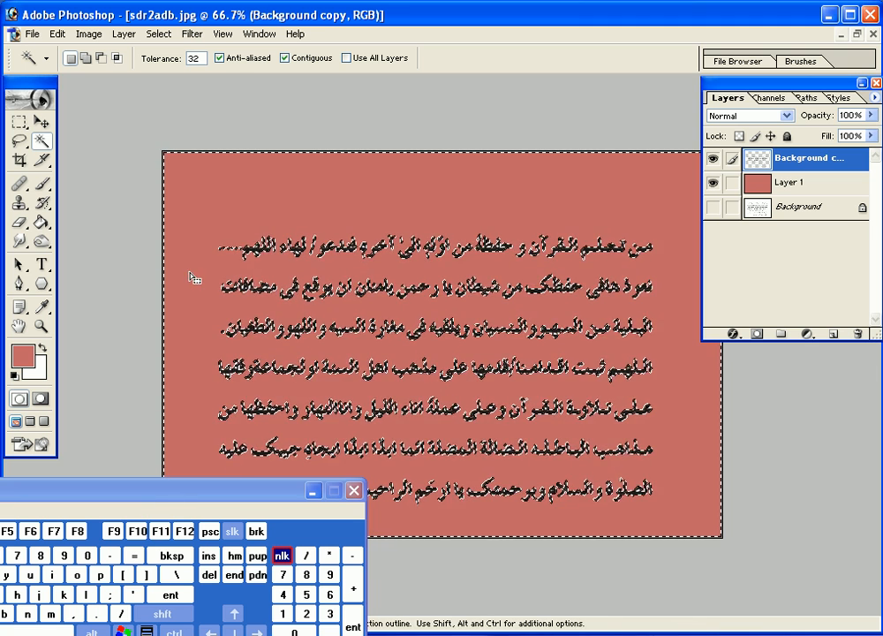
pyautogui.hotkey('ctrl', 'd')
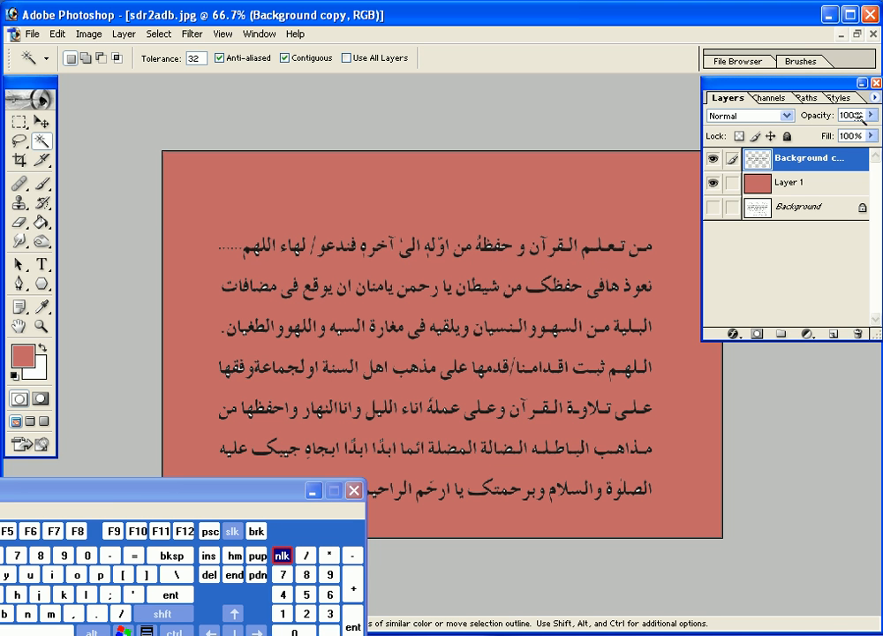
# Step: Start a Color Range selection on Background copy and set it to pick Highlights
pyautogui.click(46, 119)
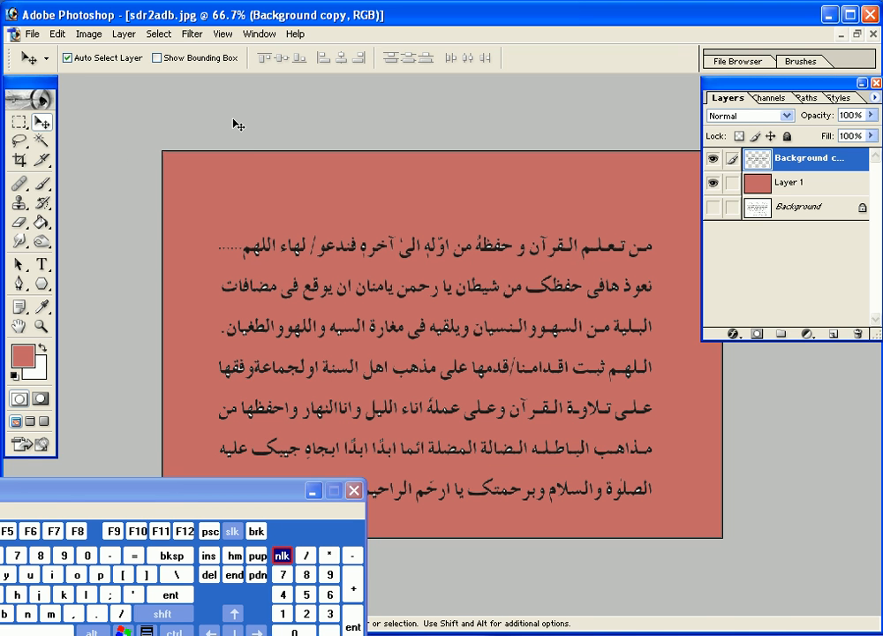
pyautogui.click(147, 41)
pyautogui.click(152, 118)
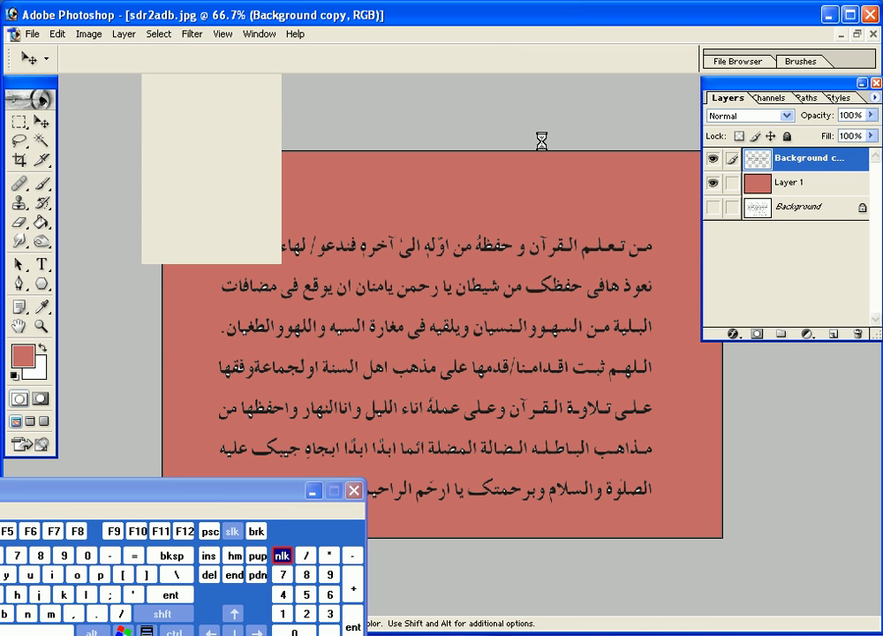
pyautogui.moveTo(720, 134); pyautogui.dragTo(544, 138)
pyautogui.click(577, 162)
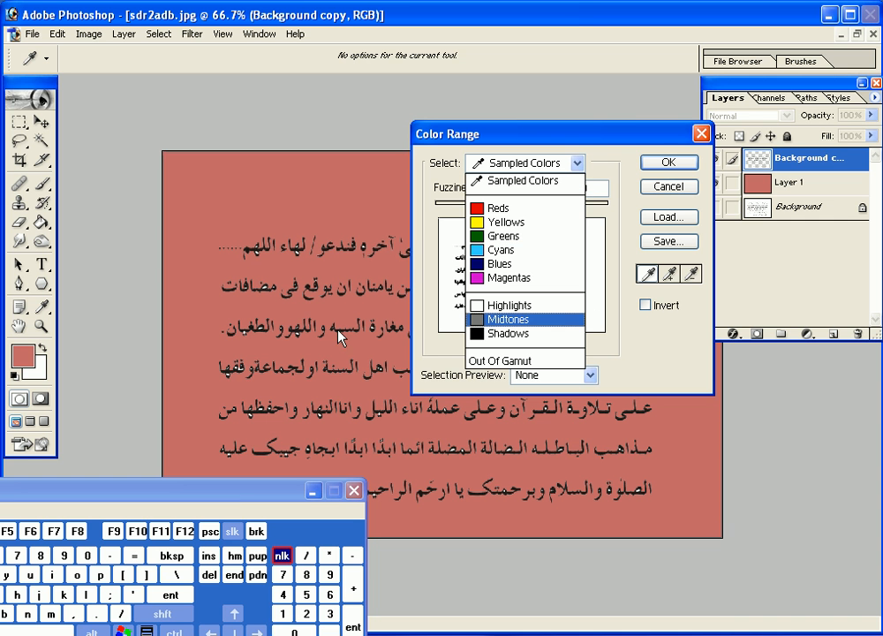
pyautogui.click(575, 306)
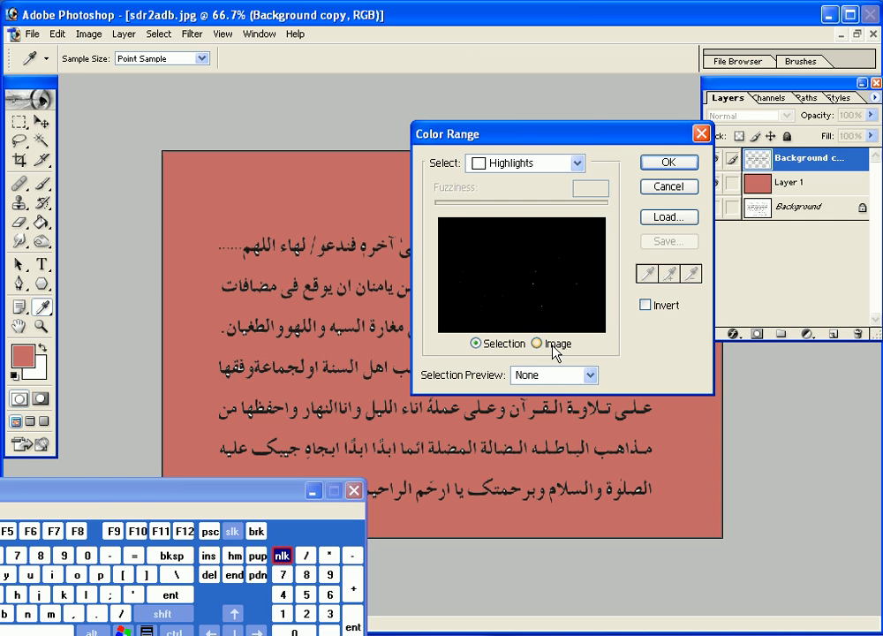
# Step: Compare the Image and Selection thumbnails, preview the highlights with White Matte, and set the selection preview back to None
pyautogui.click(554, 347)
pyautogui.click(492, 349)
pyautogui.click(591, 374)
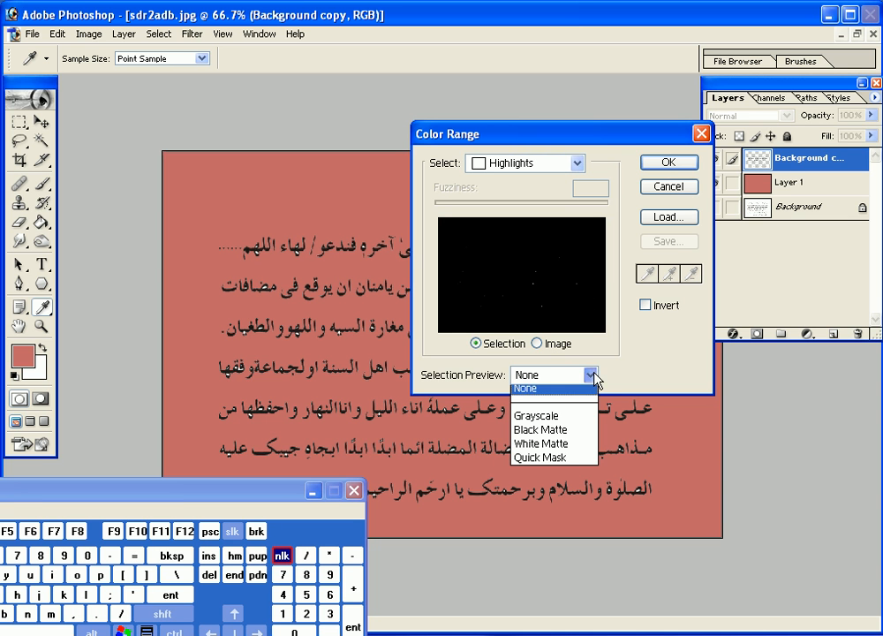
pyautogui.click(582, 451)
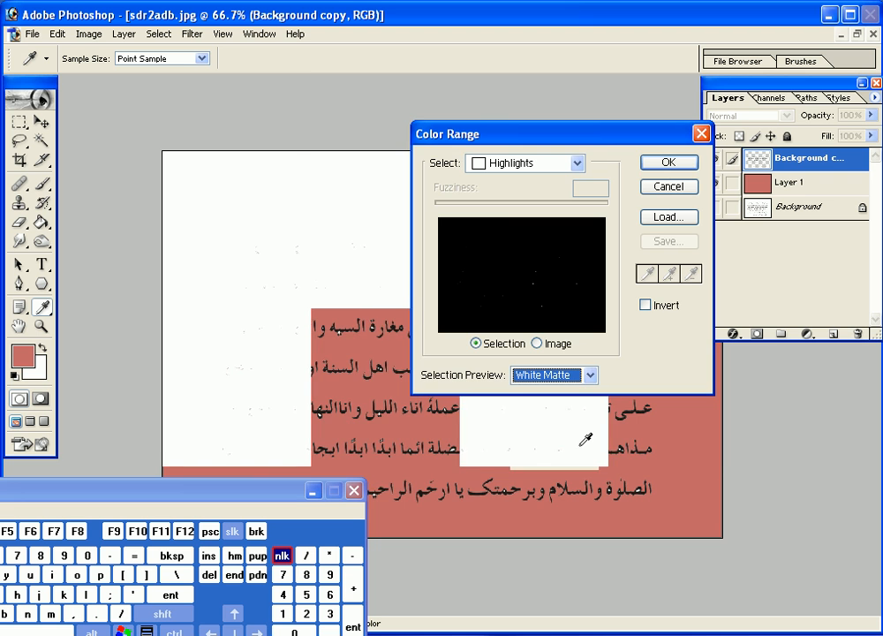
pyautogui.moveTo(525, 134); pyautogui.dragTo(605, 520)
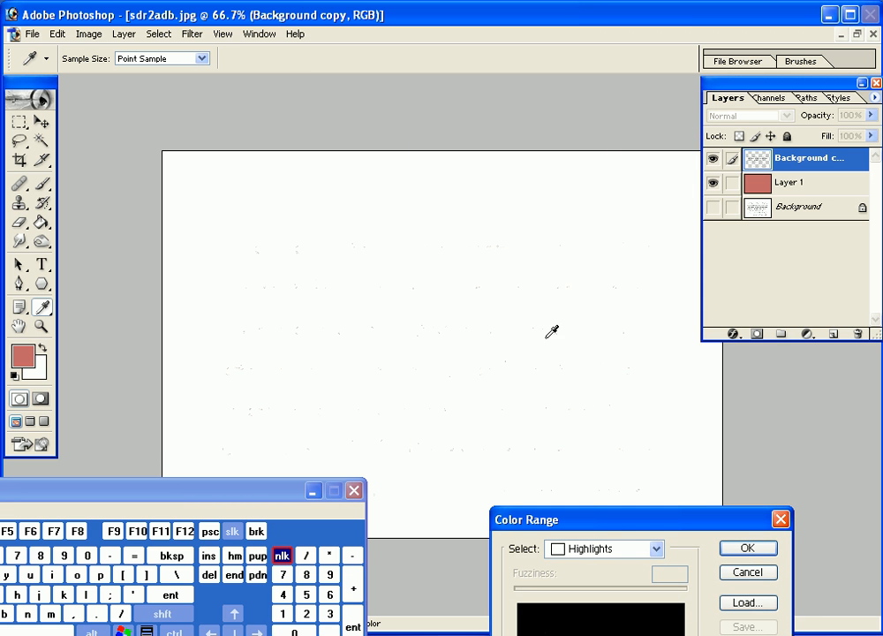
pyautogui.moveTo(603, 528); pyautogui.dragTo(578, 285)
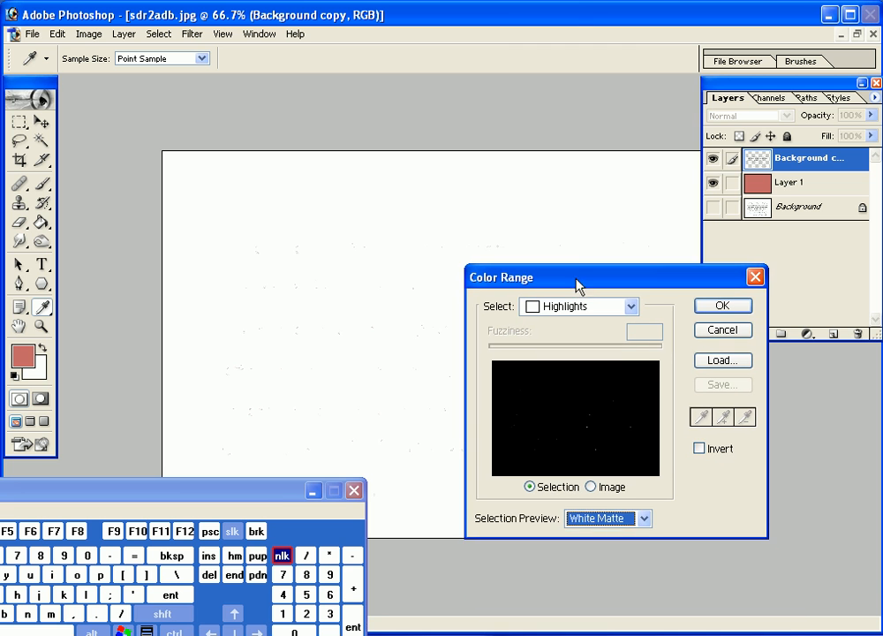
pyautogui.click(643, 518)
pyautogui.click(638, 536)
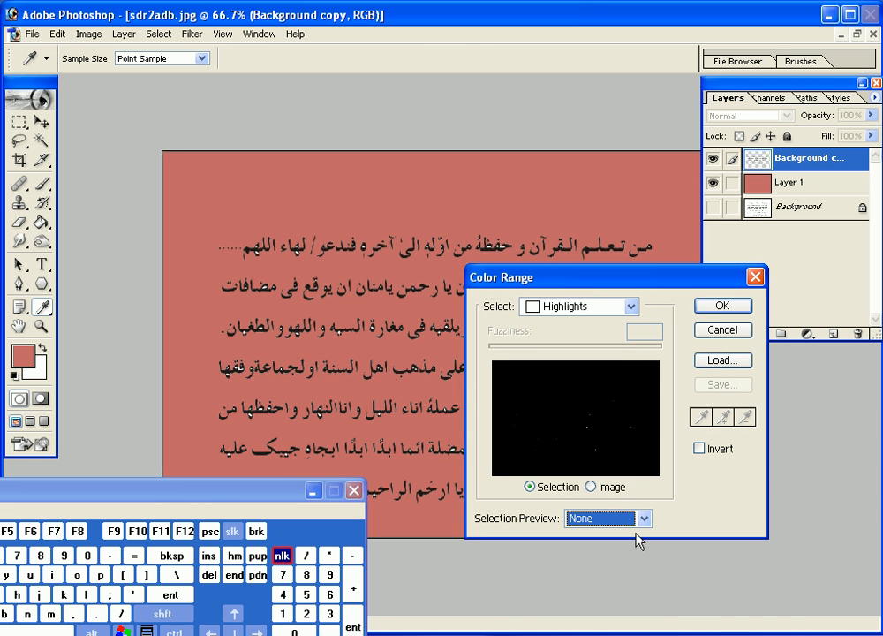
# Step: Apply the Highlights color range as a selection on Background copy
pyautogui.click(722, 306)
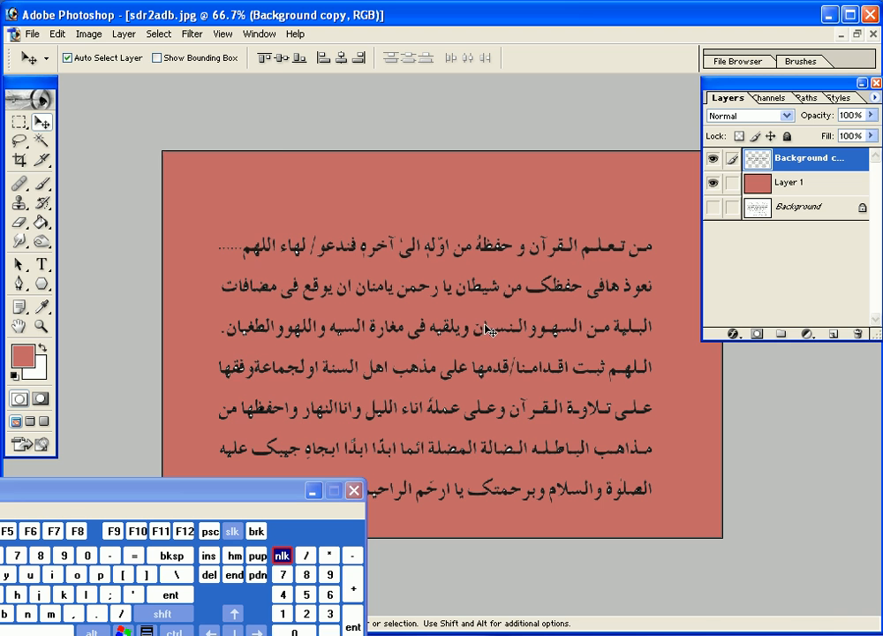
pyautogui.click(159, 37)
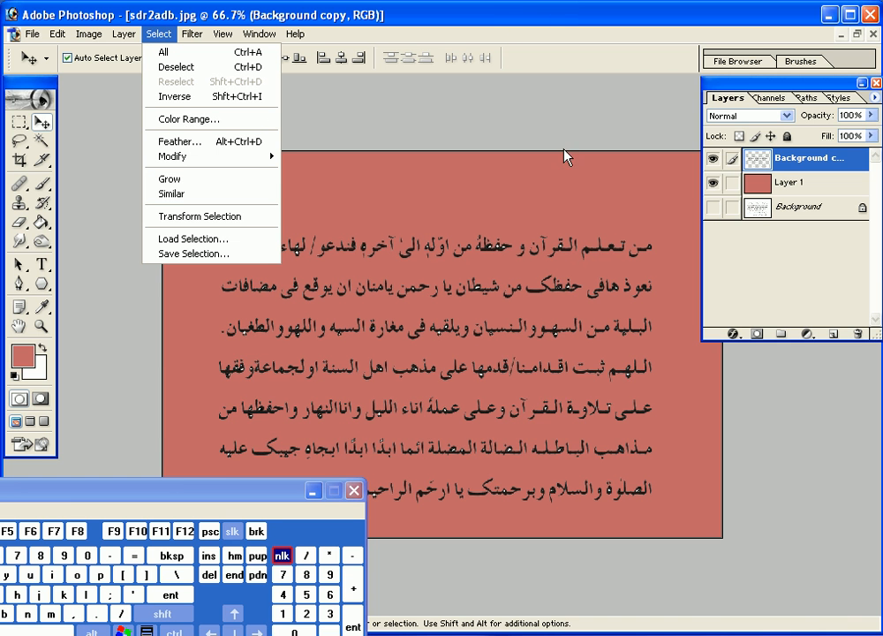
pyautogui.click(221, 510)
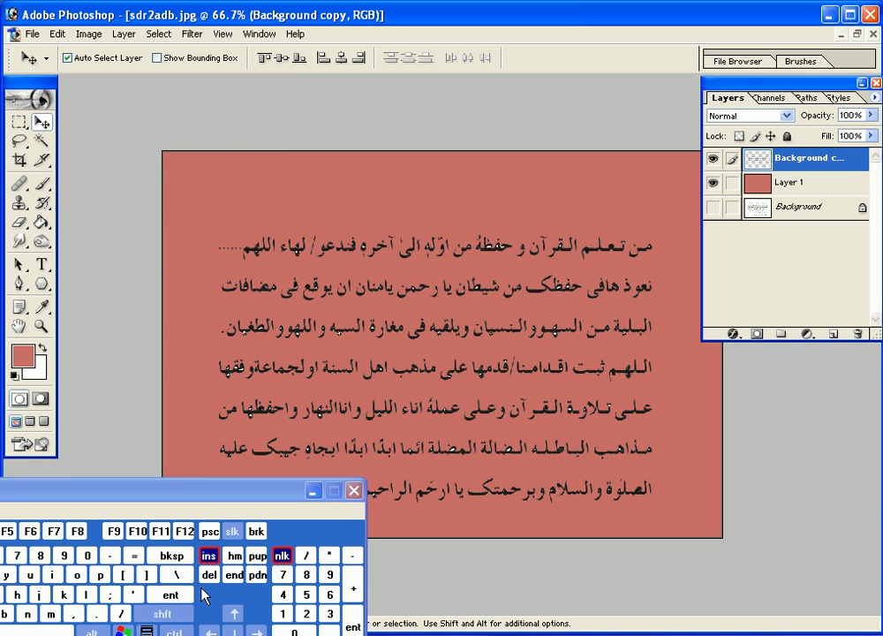
# Step: Delete the selected highlights from Background copy and deselect
pyautogui.click(209, 575)
pyautogui.moveTo(221, 491); pyautogui.dragTo(605, 232)
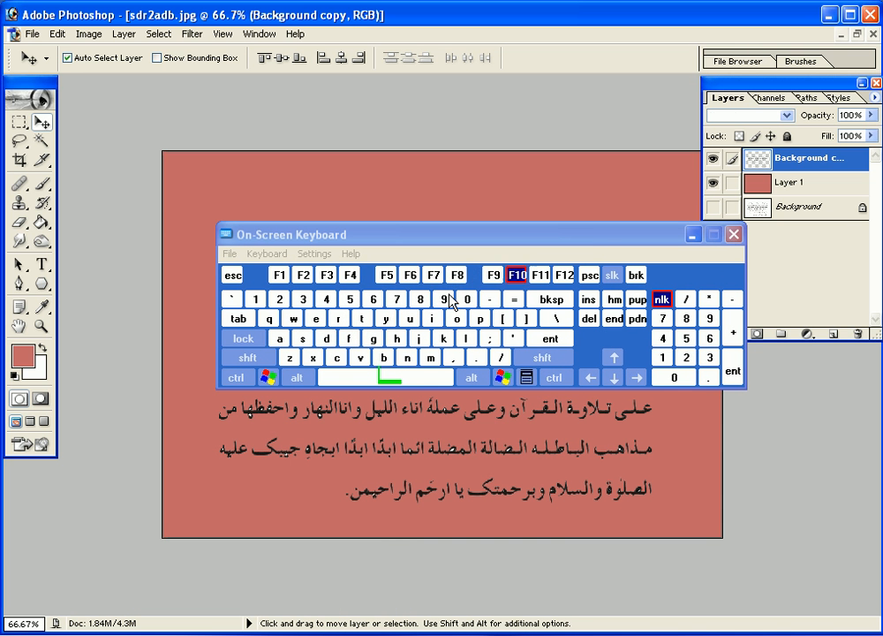
pyautogui.moveTo(688, 244); pyautogui.dragTo(337, 530)
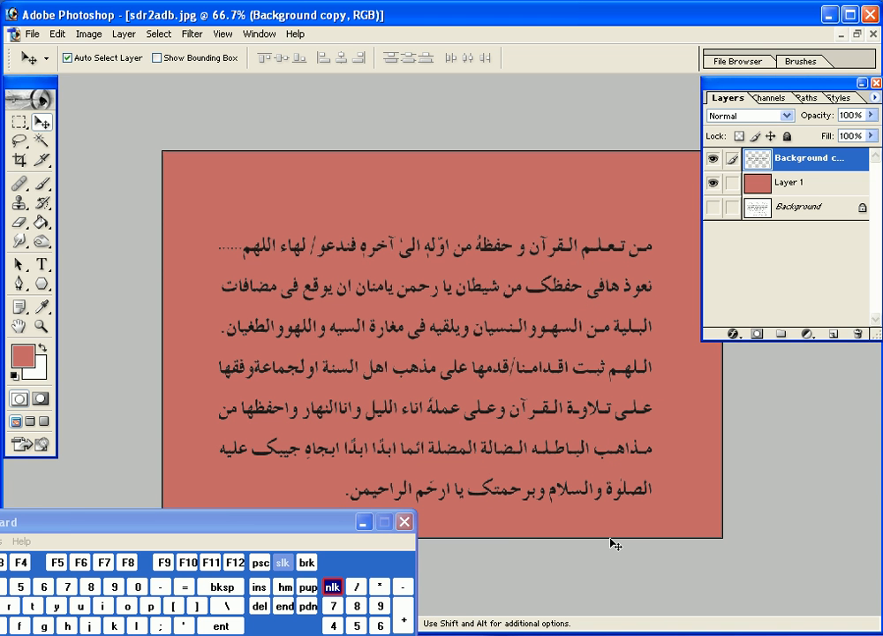
pyautogui.click(164, 41)
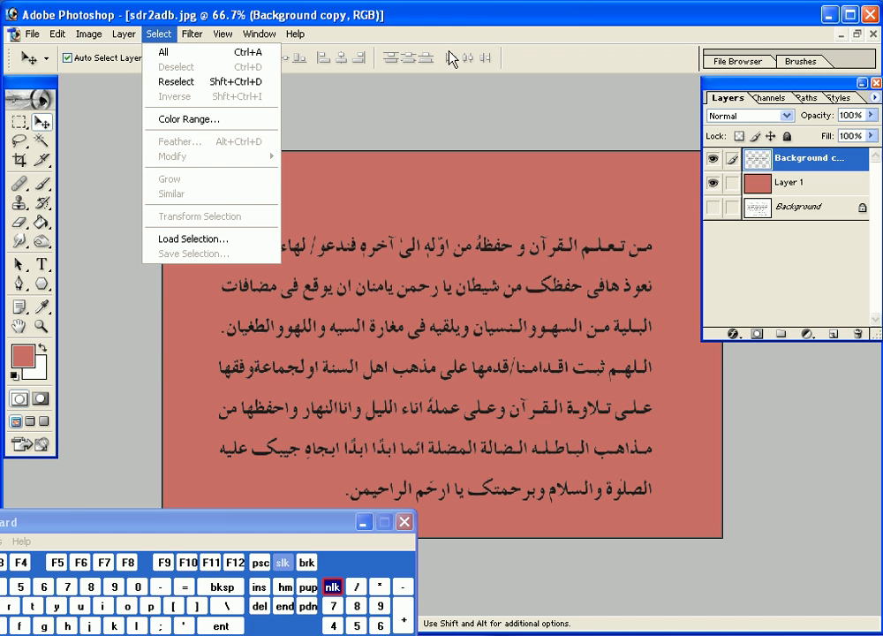
pyautogui.click(499, 19)
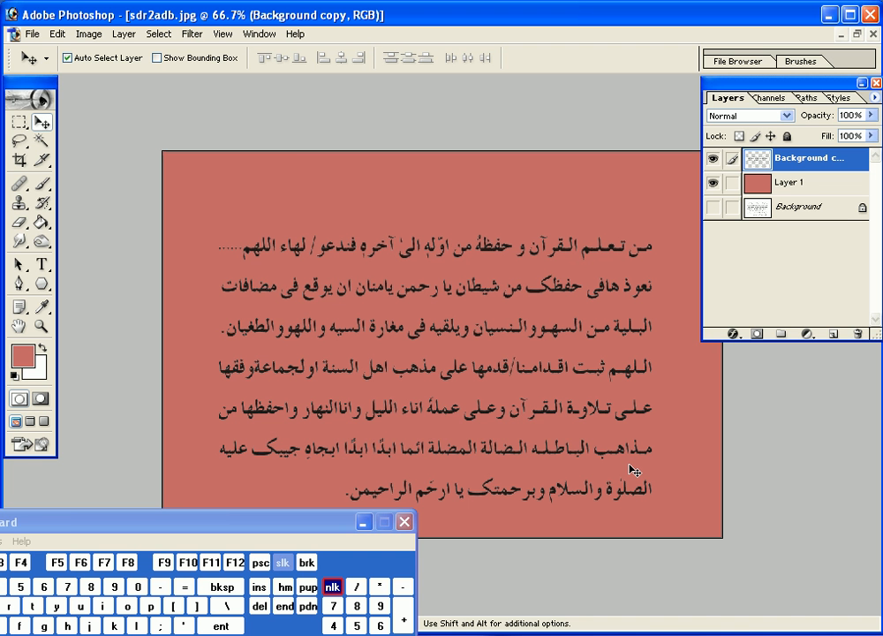
# Step: Zoom in to 100% to inspect the edges of the cleaned text against the red background
pyautogui.click(40, 325)
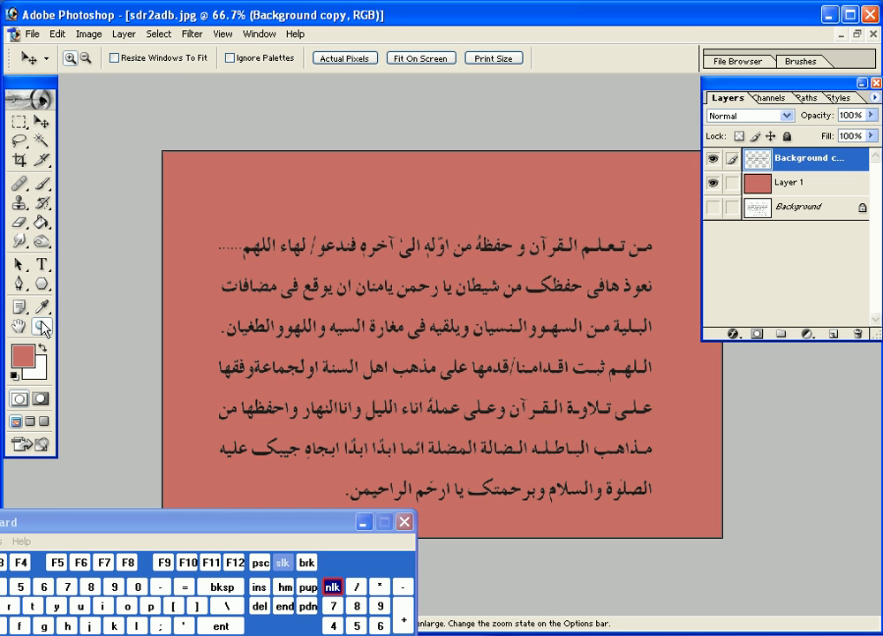
pyautogui.click(441, 340)
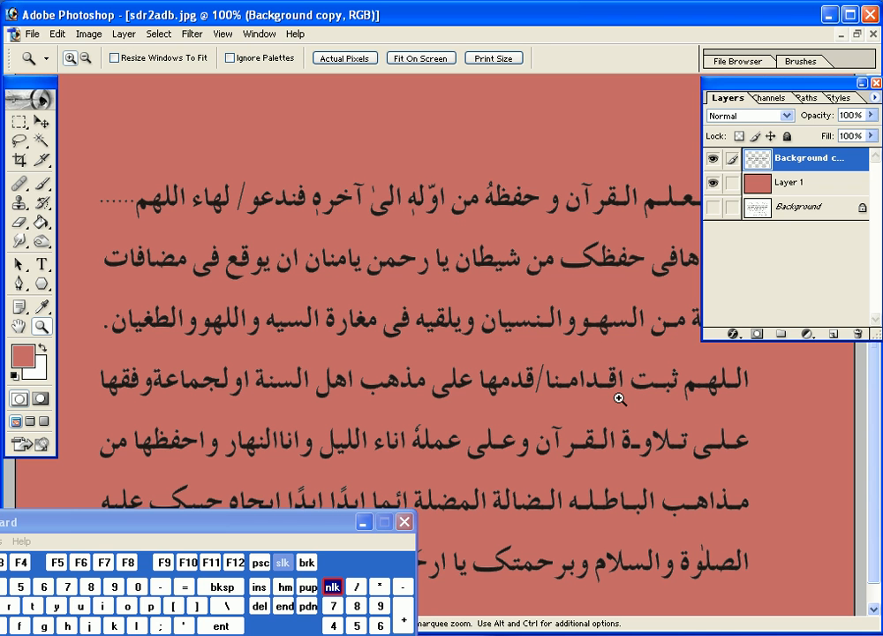
pyautogui.moveTo(271, 531); pyautogui.dragTo(367, 491)
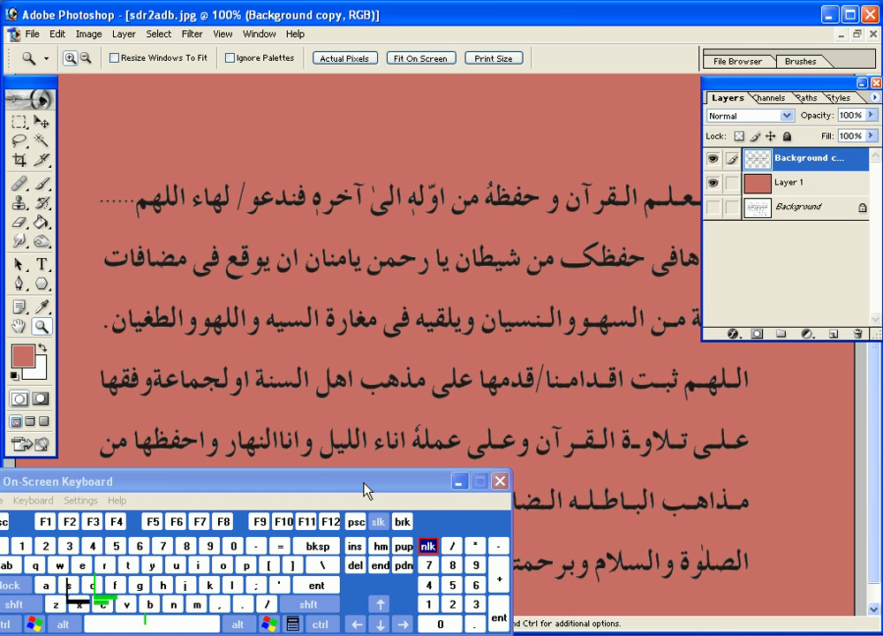